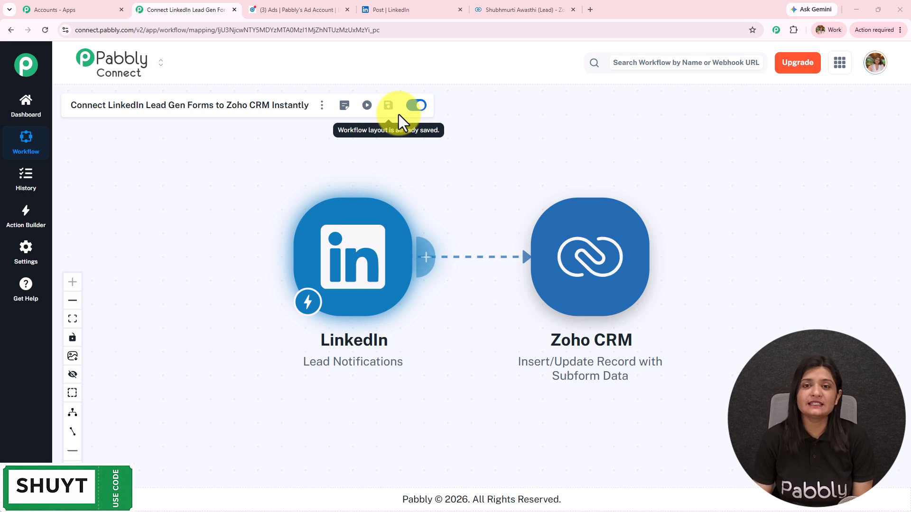
Step: Review the LinkedIn lead-gen ad and the post confirming information sent to Pabbly
click(318, 7)
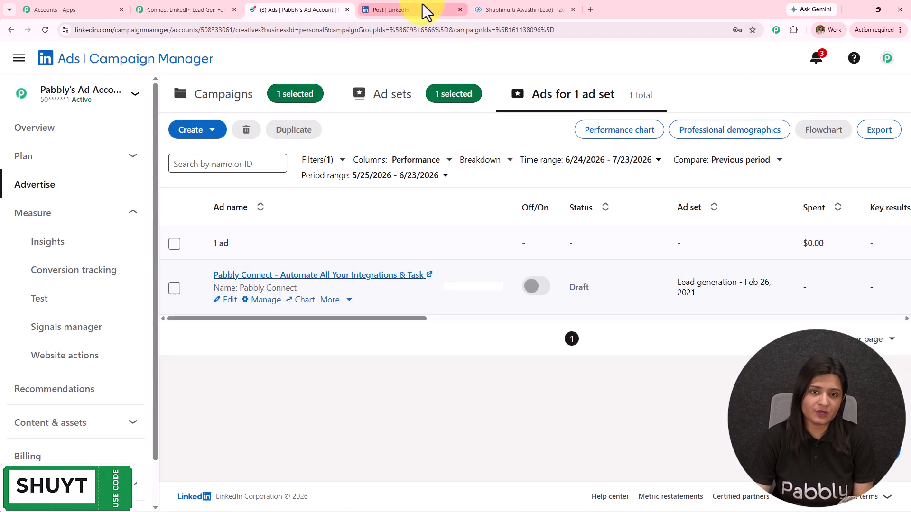
click(422, 5)
click(516, 8)
click(434, 10)
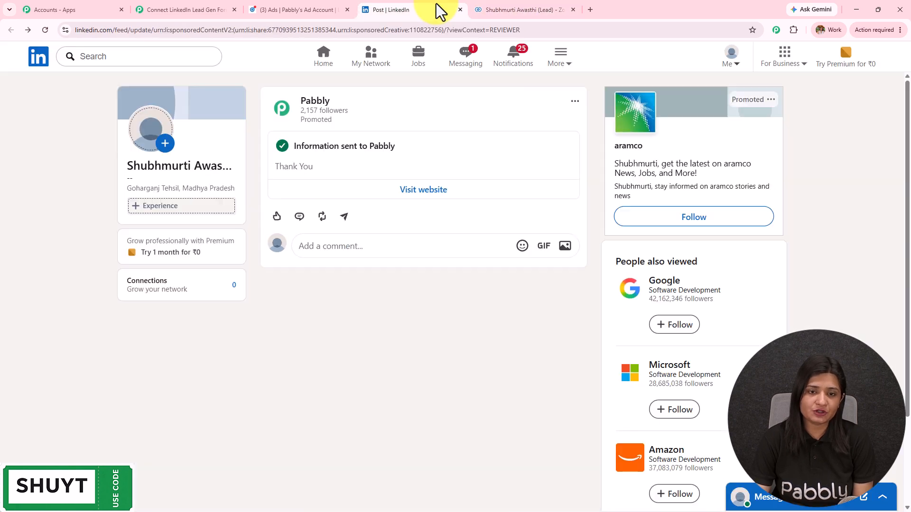
Step: Look through the Zoho CRM test lead's details, then return to Pabbly Connect
click(531, 7)
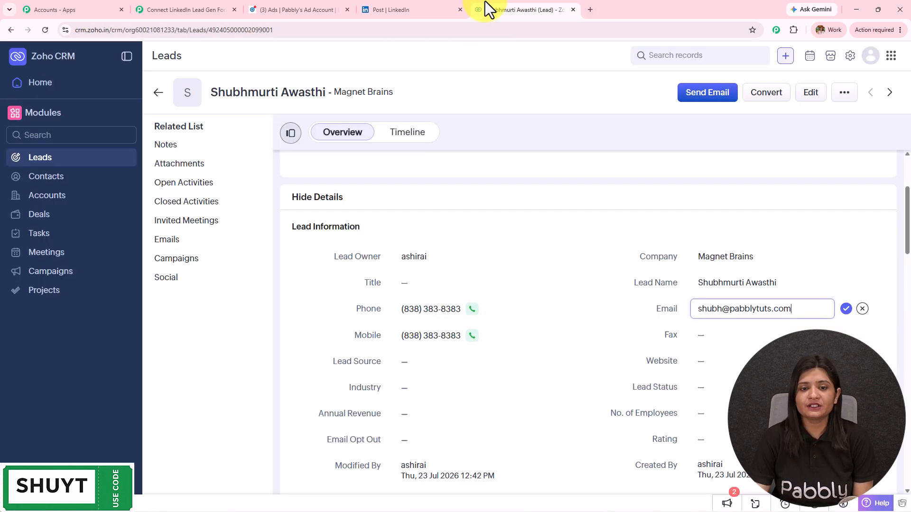
scroll(460, 270, down, 1)
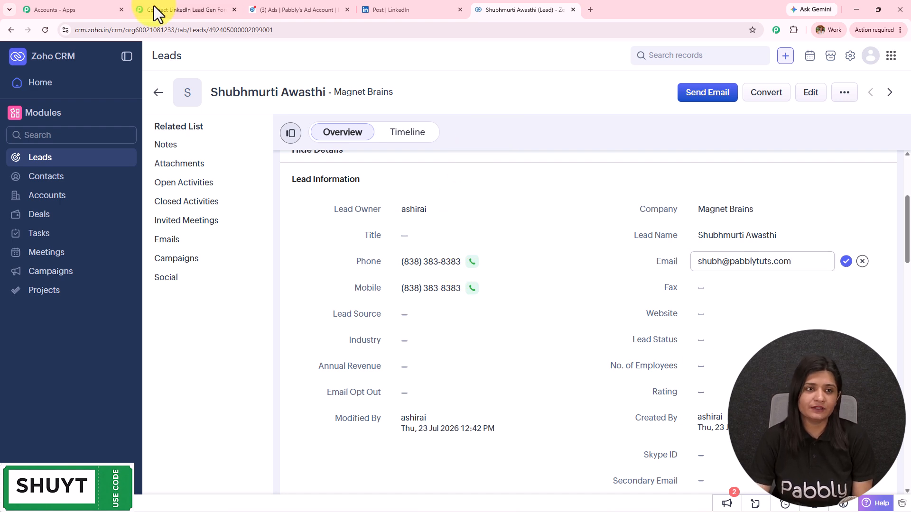
click(182, 10)
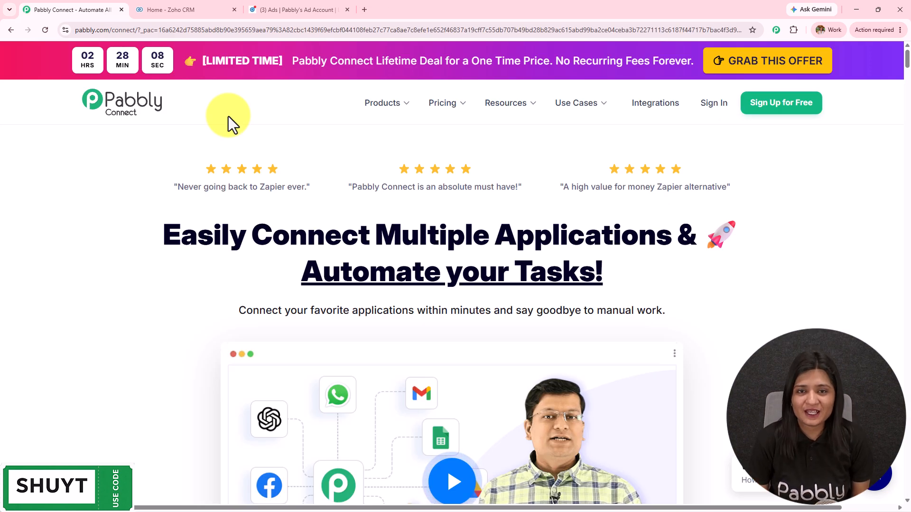
click(284, 10)
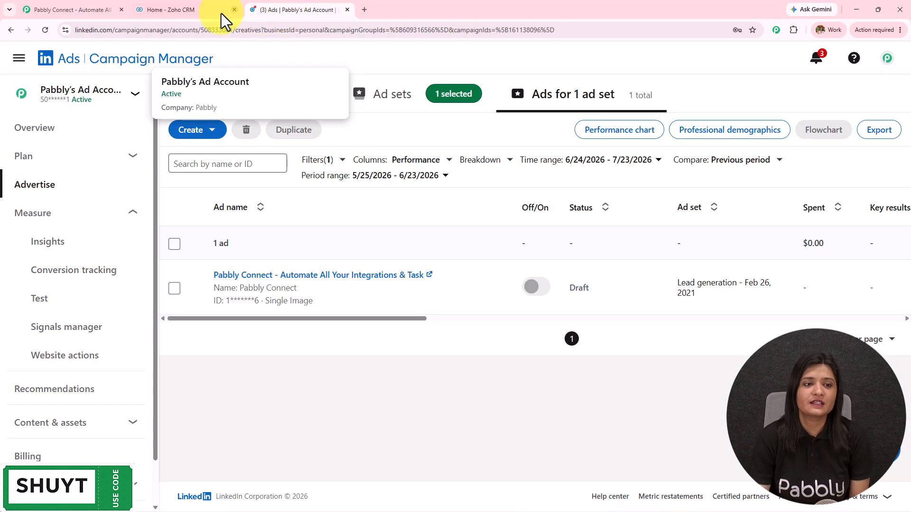
click(189, 11)
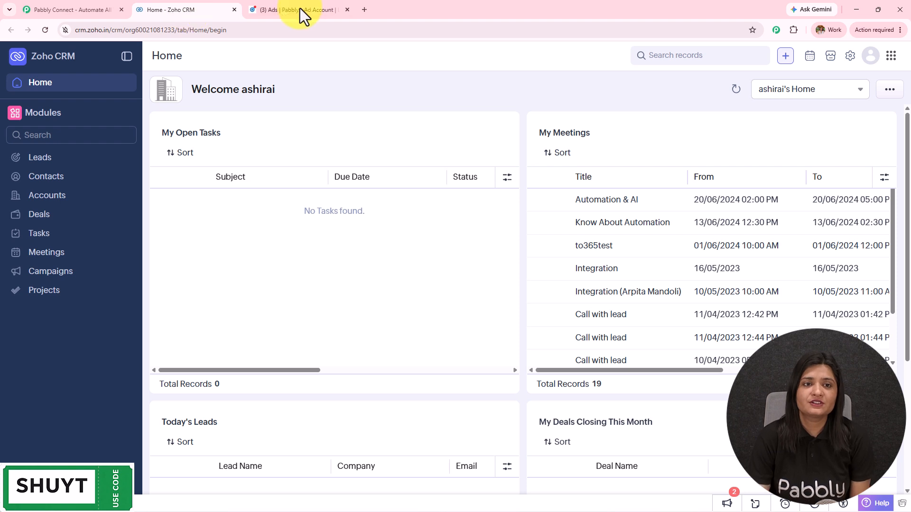
click(306, 8)
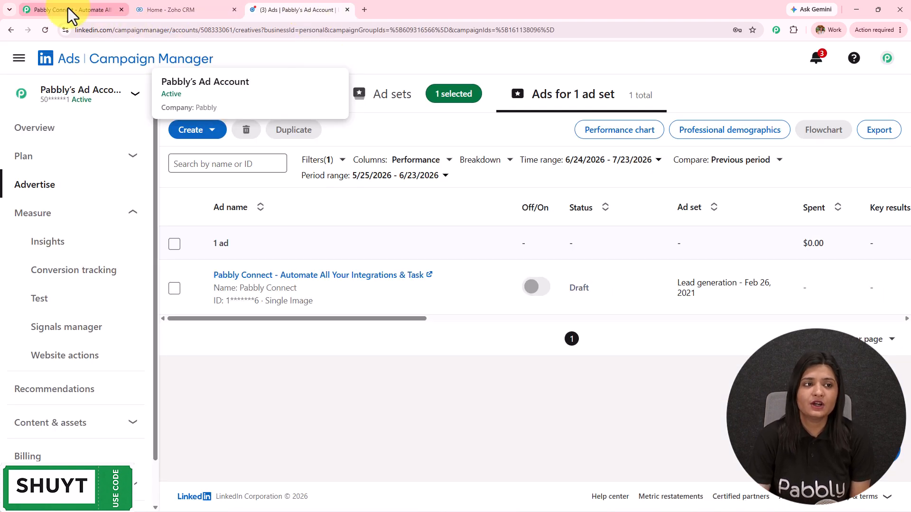
click(70, 9)
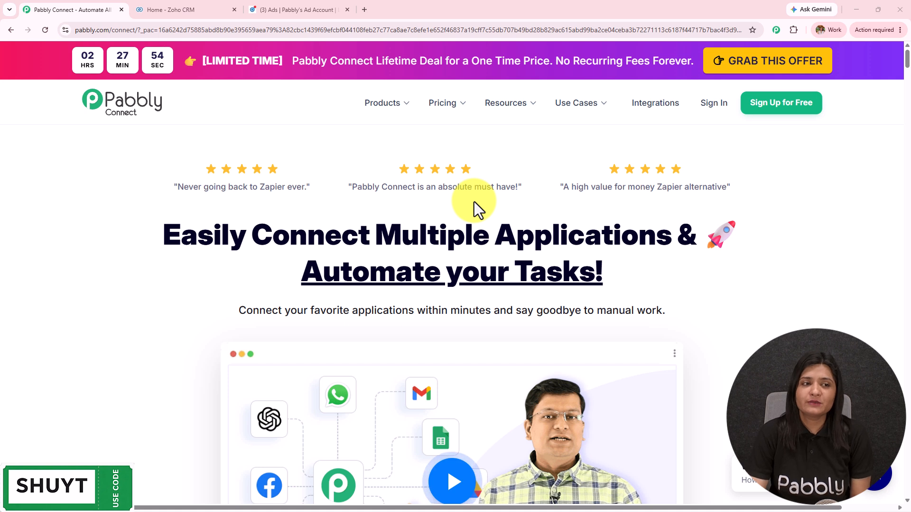
click(108, 29)
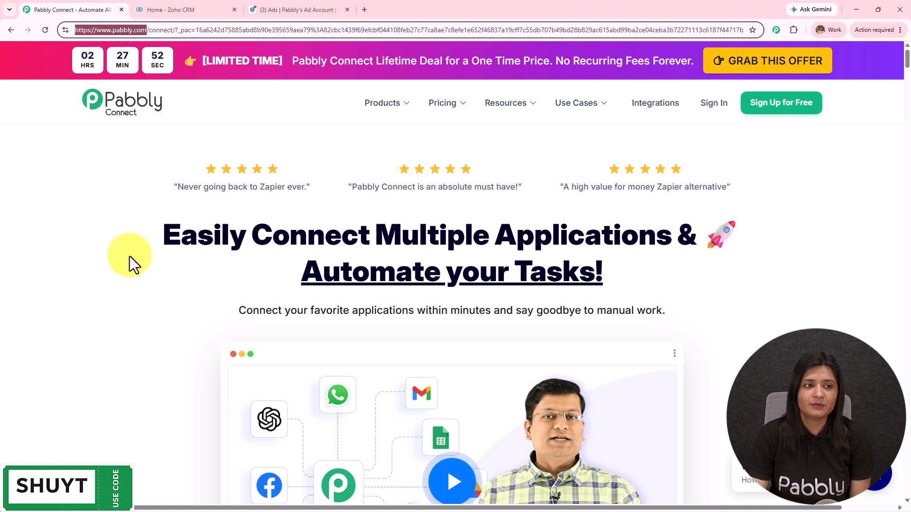
click(129, 294)
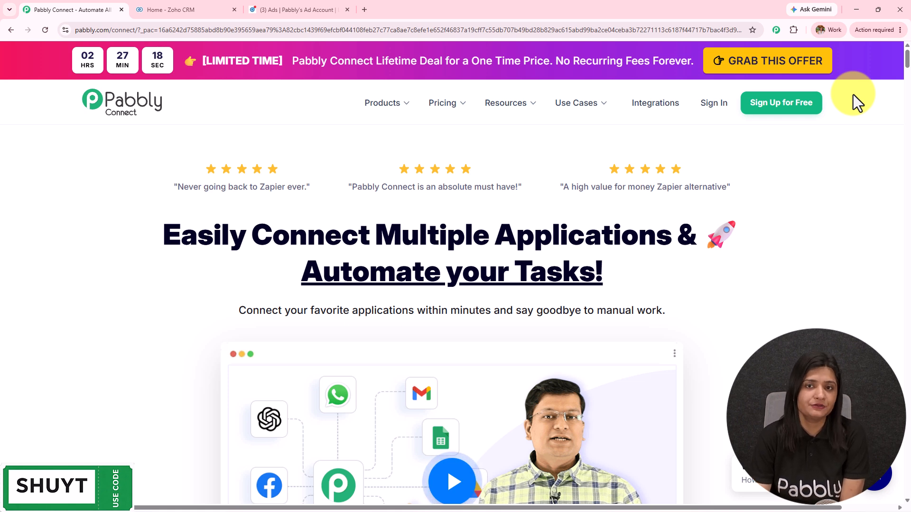
Step: Sign in and launch Pabbly Connect from the All Pabbly Apps list
click(722, 114)
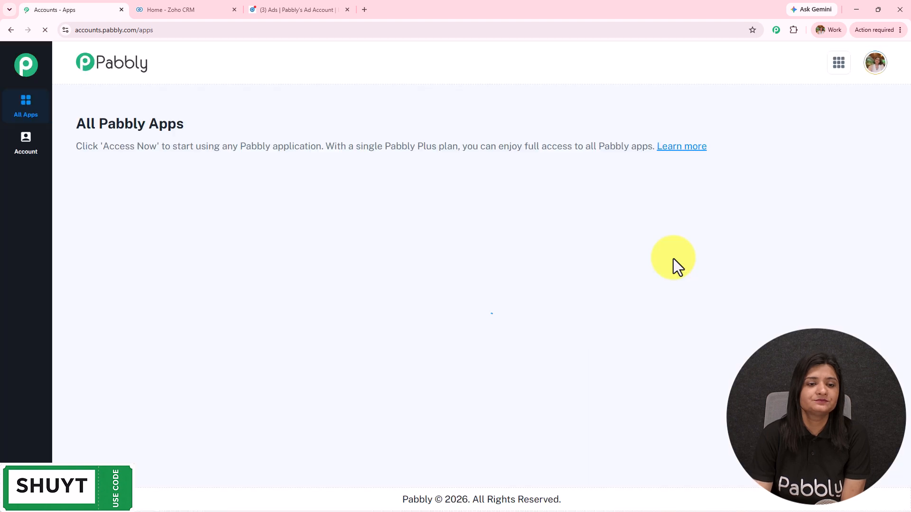
drag(75, 125, 300, 125)
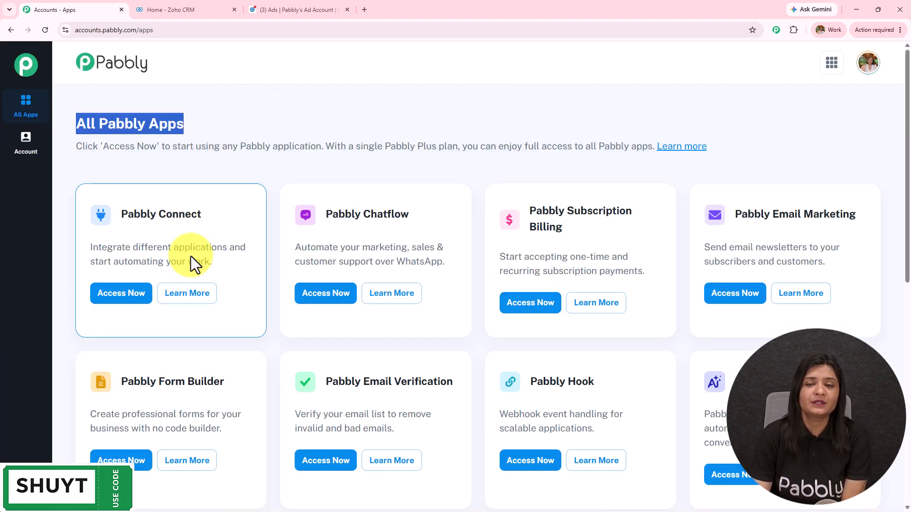
drag(112, 217, 203, 217)
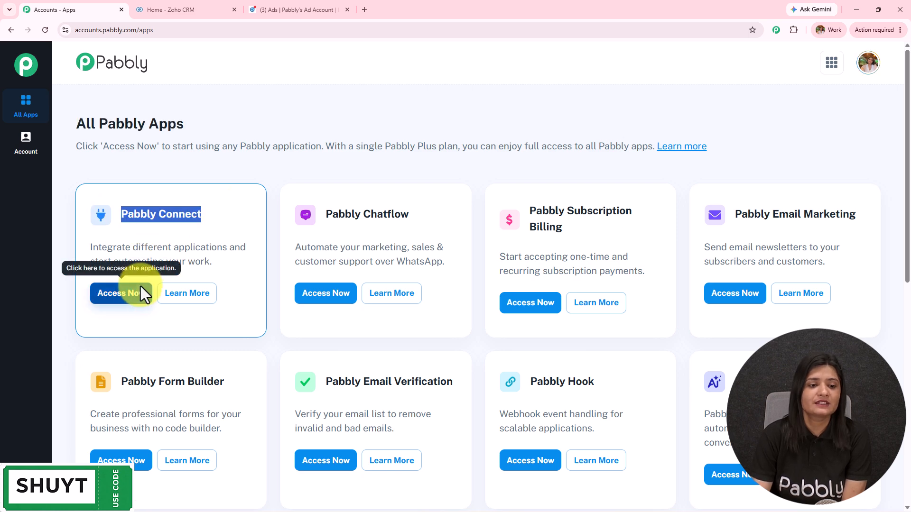
click(138, 297)
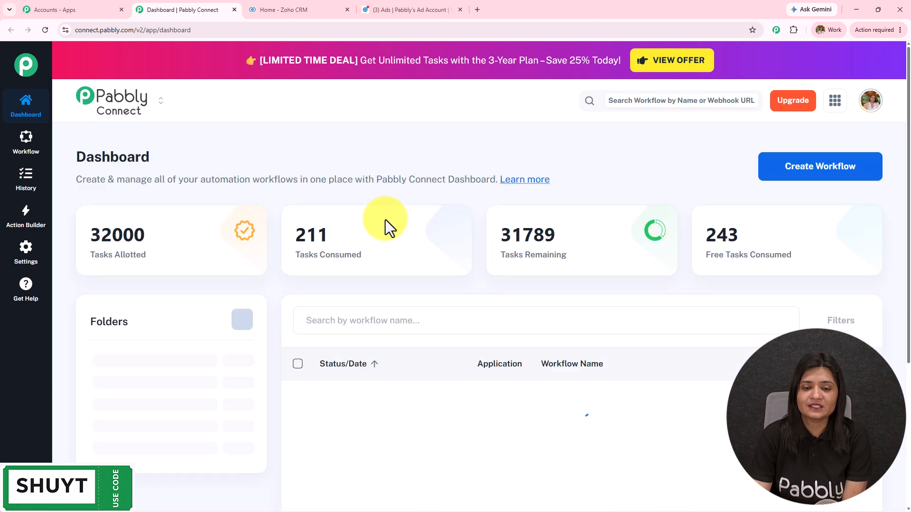
Step: Review the dashboard's task totals and folders, cancelling the new folder dialog
scroll(460, 300, down, 5)
scroll(462, 300, down, 4)
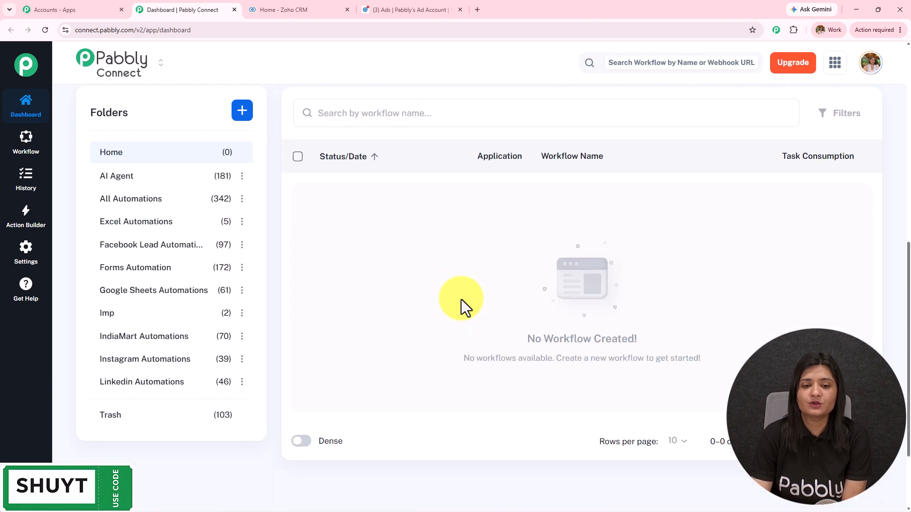
scroll(209, 360, up, 9)
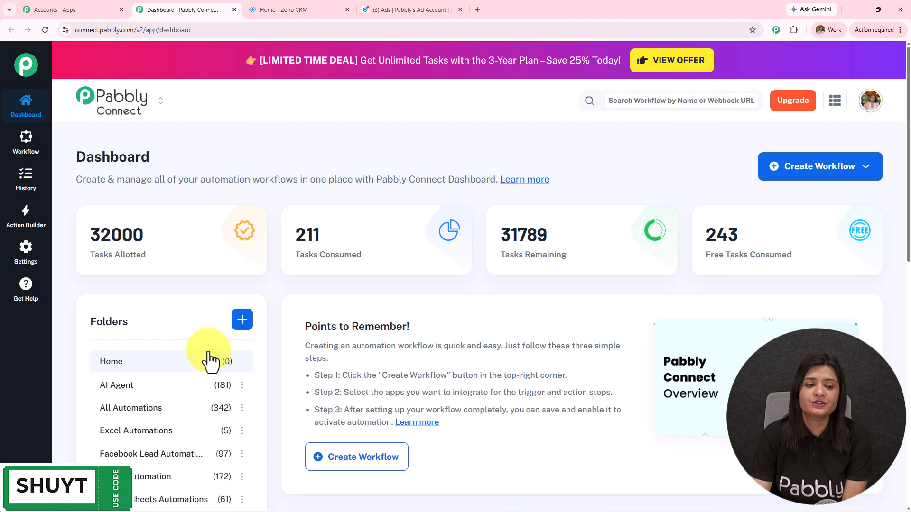
click(239, 325)
click(602, 366)
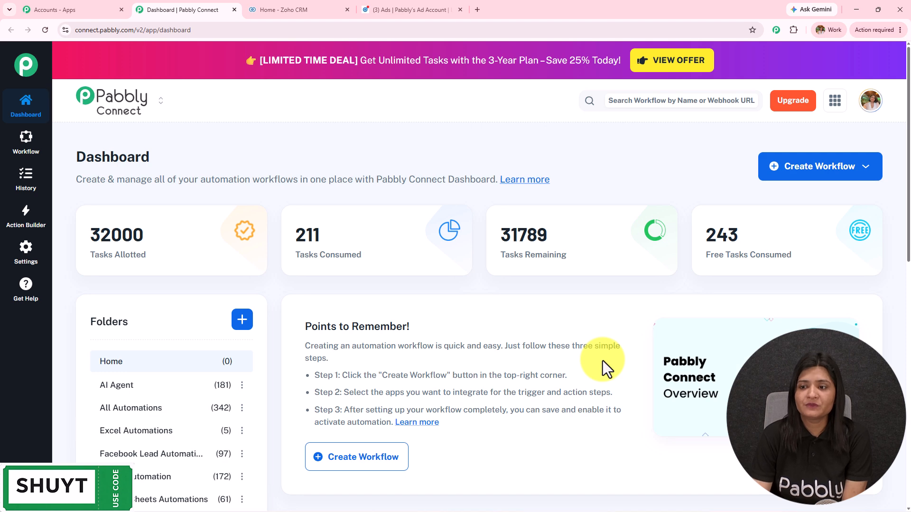
Step: Create a from-scratch workflow 'Connect LinkedIn Lead Gen Forms to Zoho CRM Instantly' in Linkedin Automations
click(817, 174)
click(810, 224)
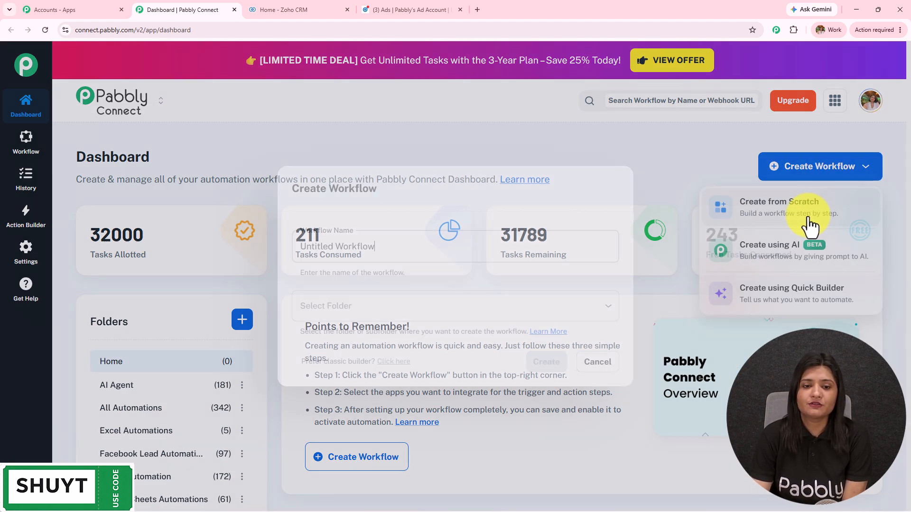
text(Connect LinkedIn Lead Gen Forms to Zoho CRM Instantly)
key(ctrl+a)
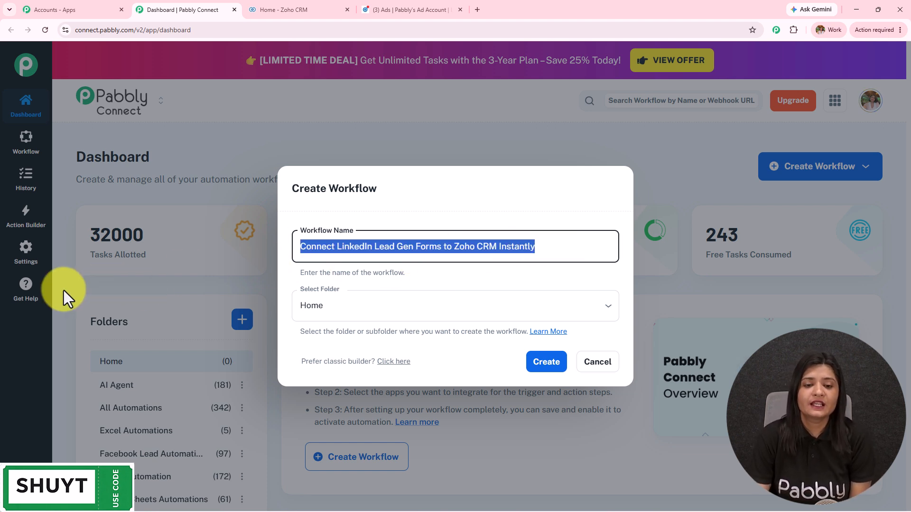
click(482, 303)
scroll(477, 258, down, 8)
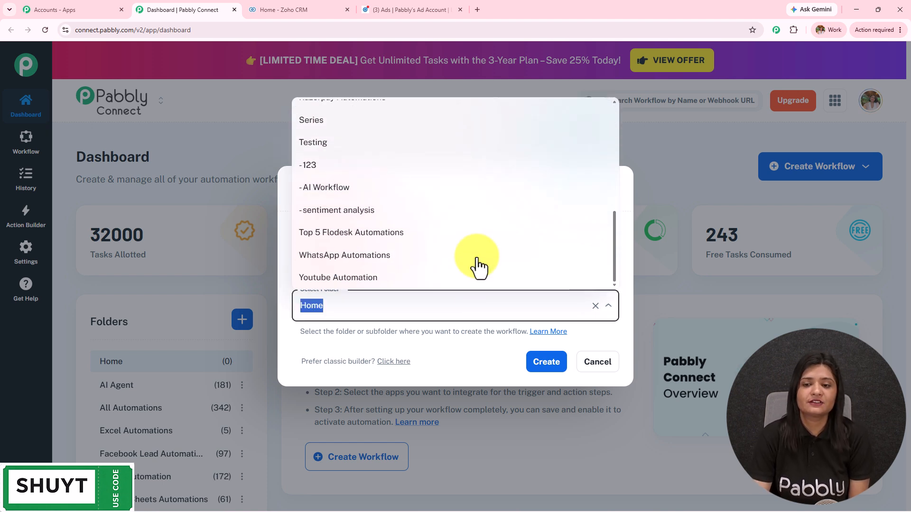
scroll(478, 267, up, 8)
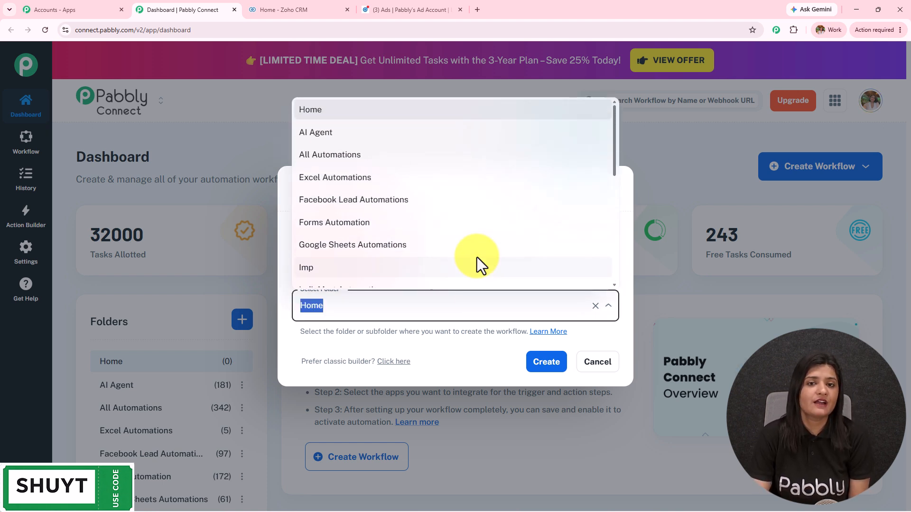
scroll(367, 194, down, 3)
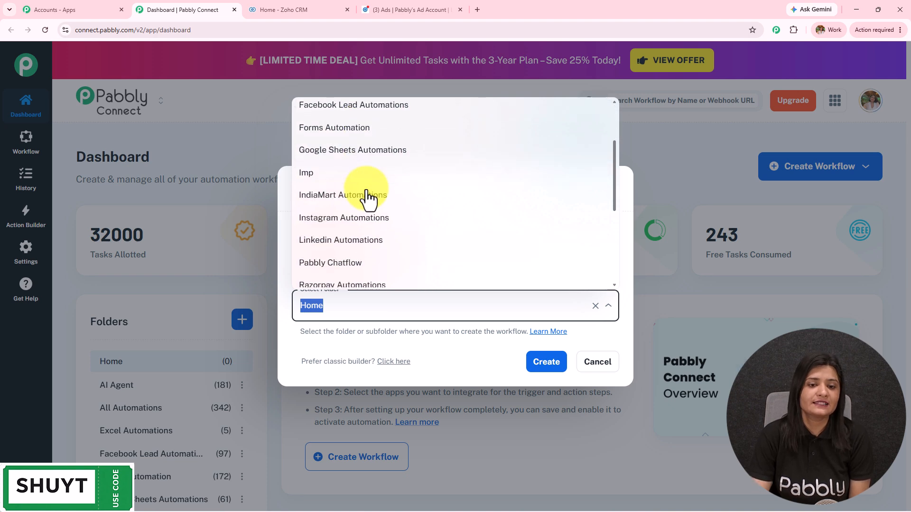
click(368, 195)
click(555, 366)
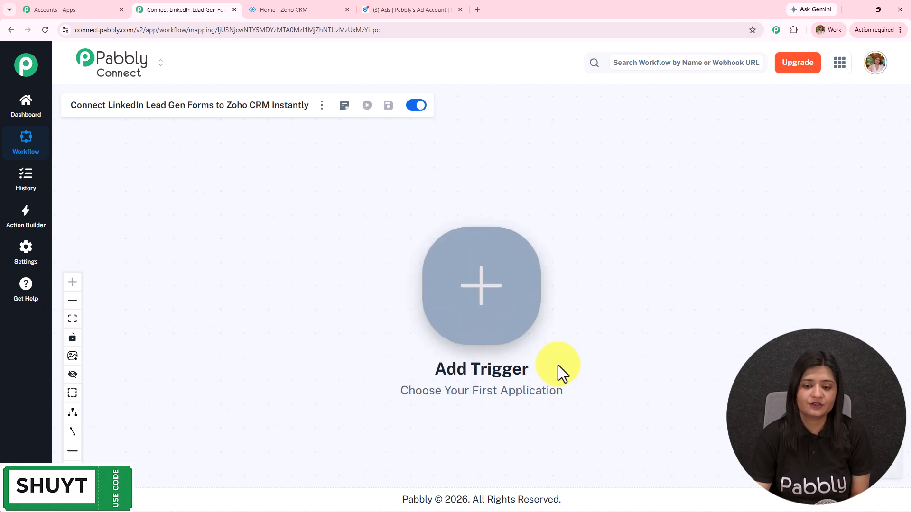
Step: Shift the canvas to show Add Trigger and move the Zoho CRM tab after the ads tab
drag(604, 332, 365, 325)
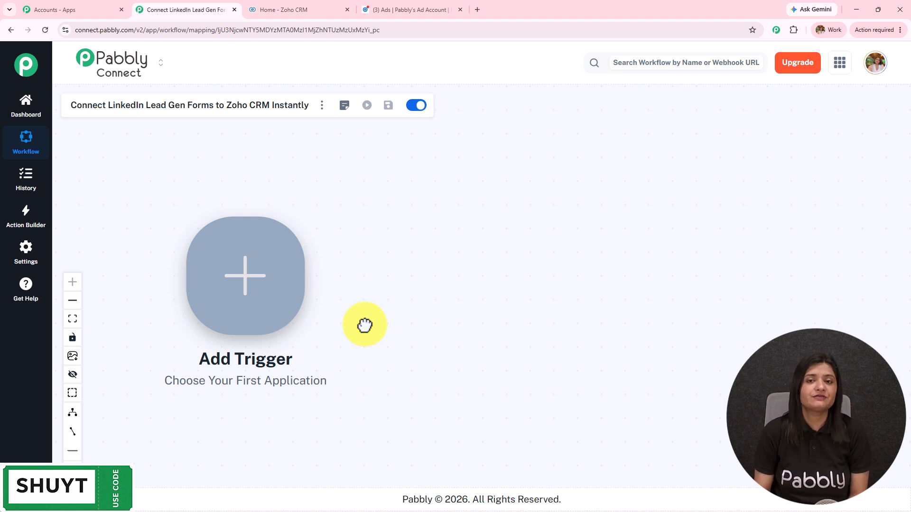
click(405, 9)
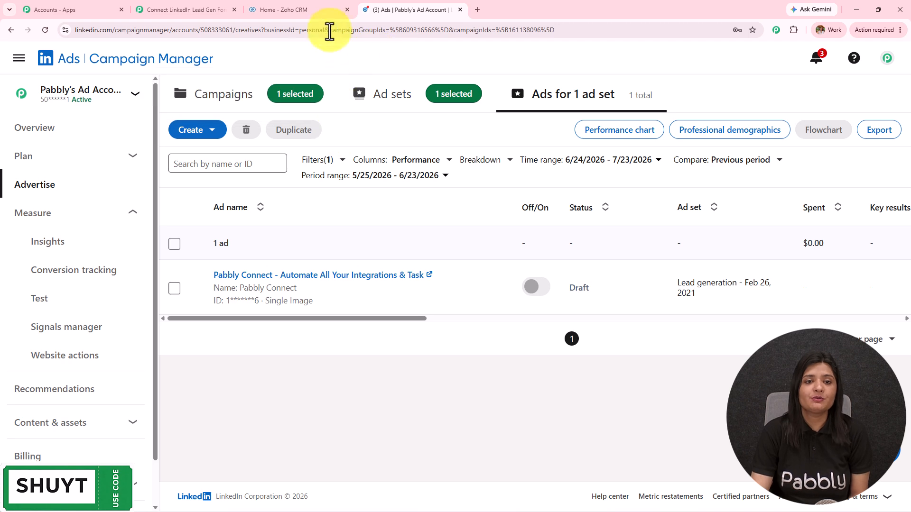
click(294, 10)
drag(294, 9, 407, 10)
Step: Glance over the LinkedIn ads page and Zoho CRM account, then return to the builder
click(302, 9)
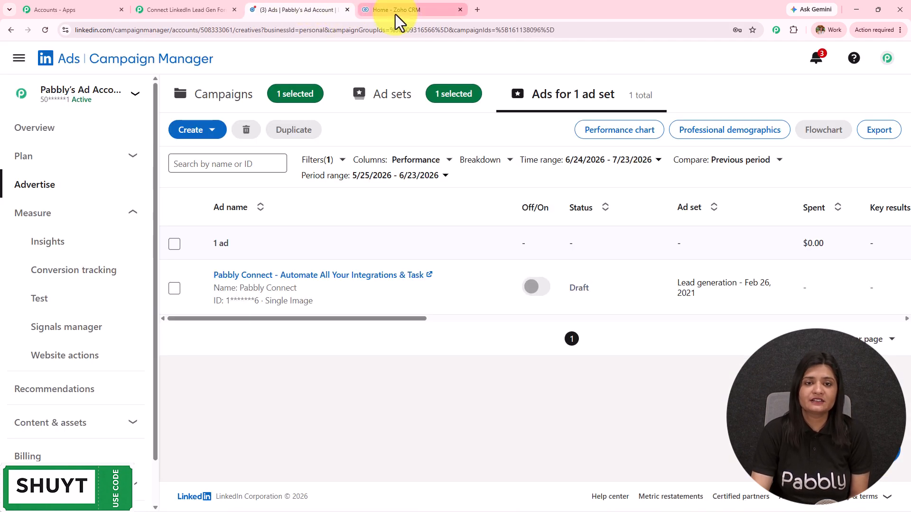
click(395, 10)
click(278, 9)
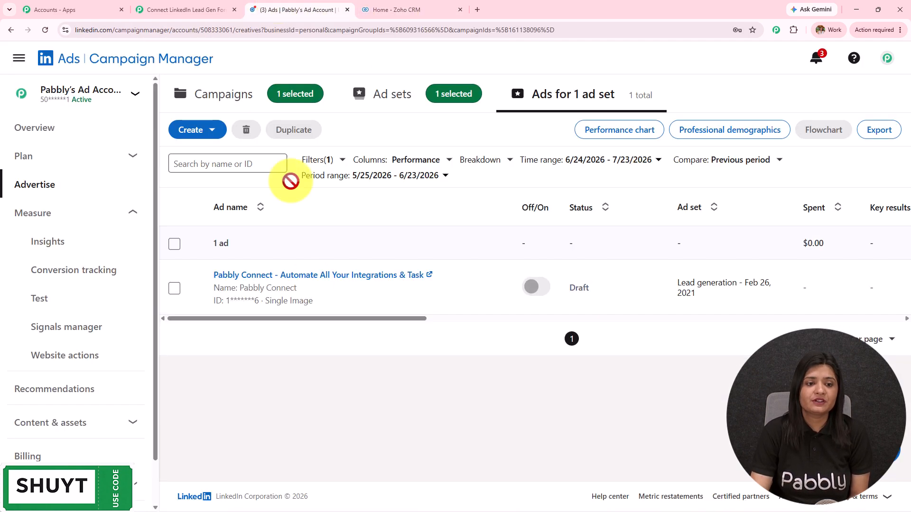
click(226, 4)
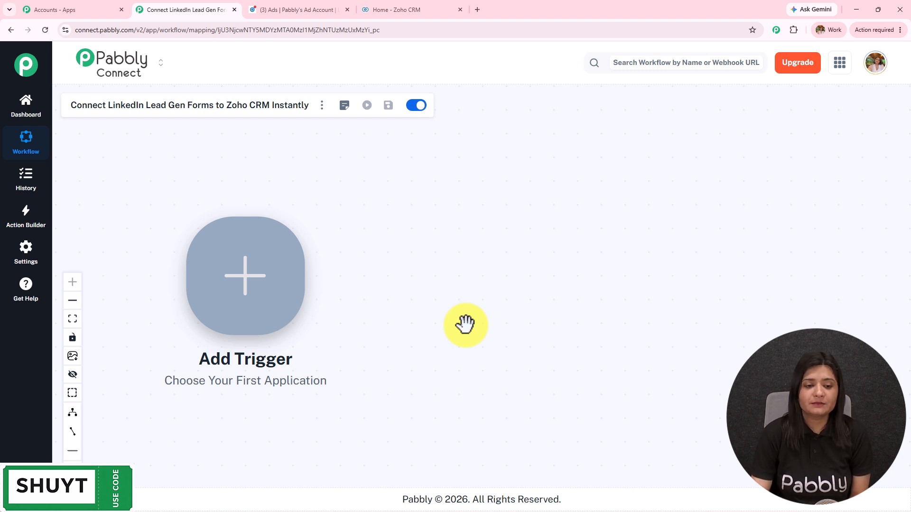
Step: Set the trigger to LinkedIn with the Lead Notifications event
click(223, 317)
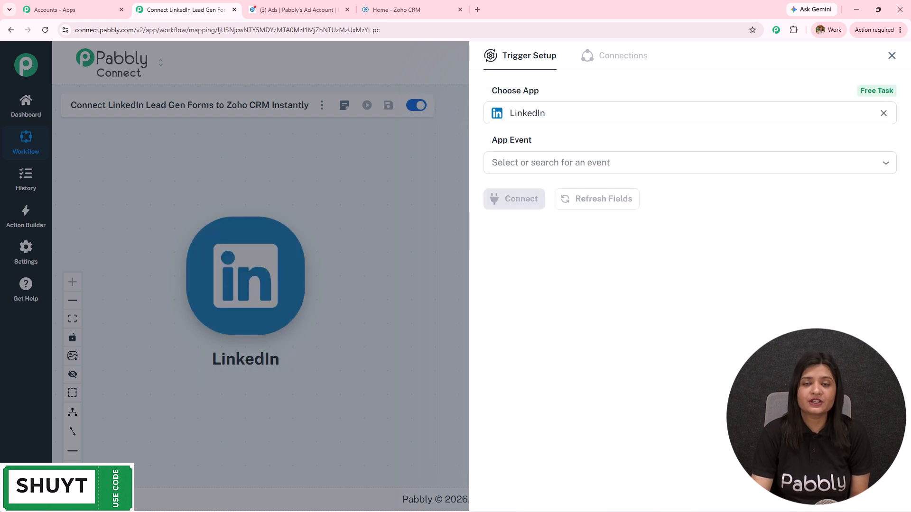
click(537, 169)
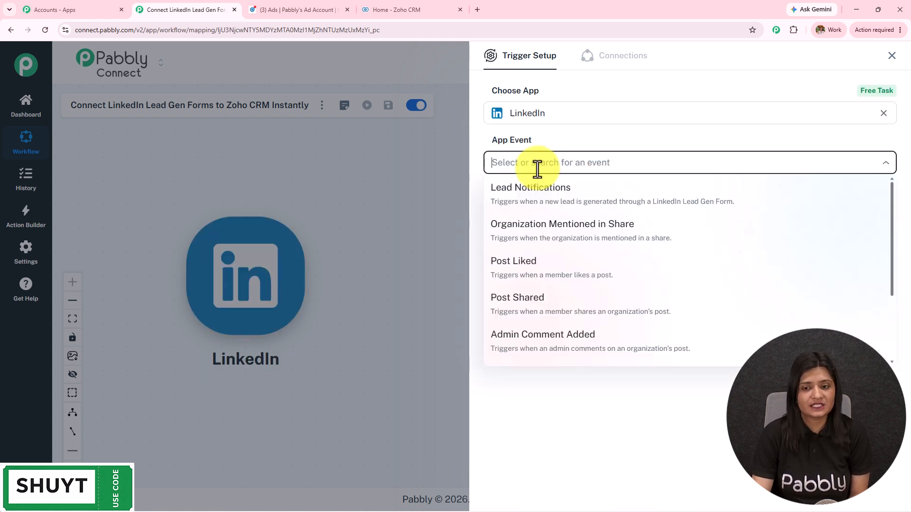
click(560, 208)
click(520, 205)
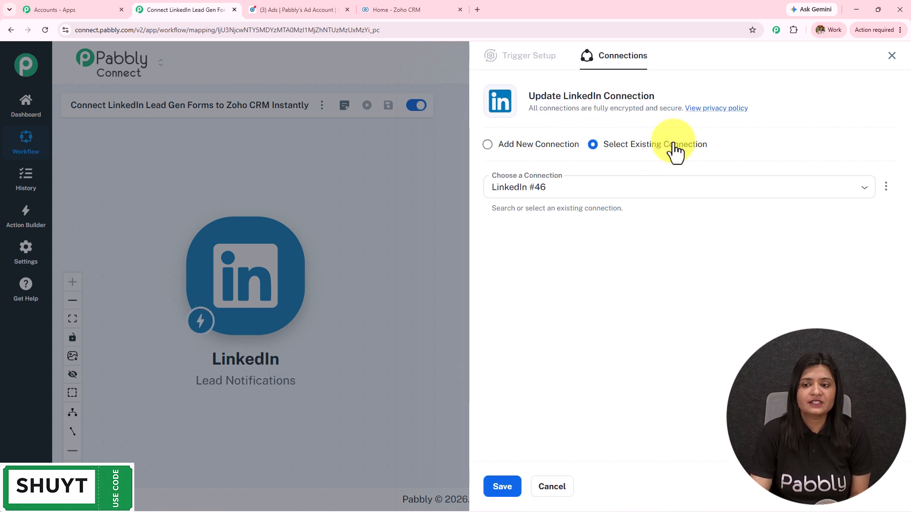
Step: Connect a new LinkedIn account and select Pabbly's Ad Account as the sponsored account
click(529, 152)
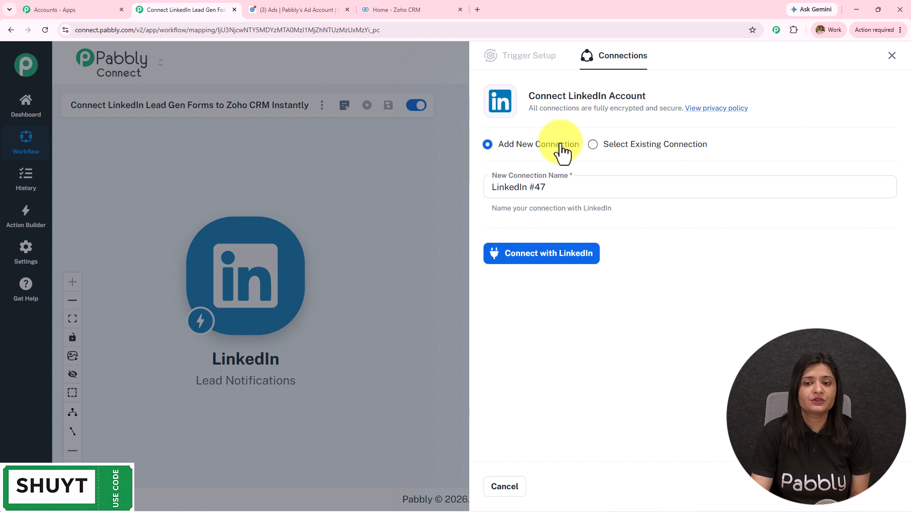
click(560, 259)
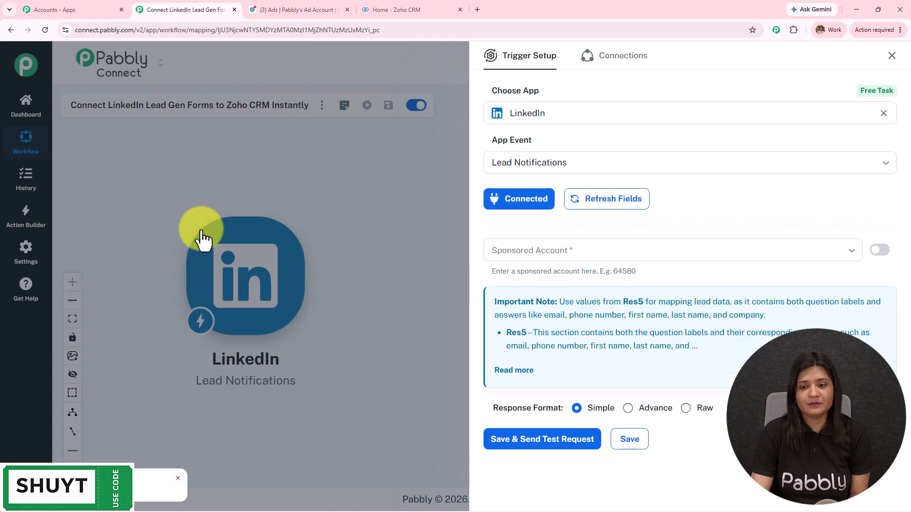
click(813, 250)
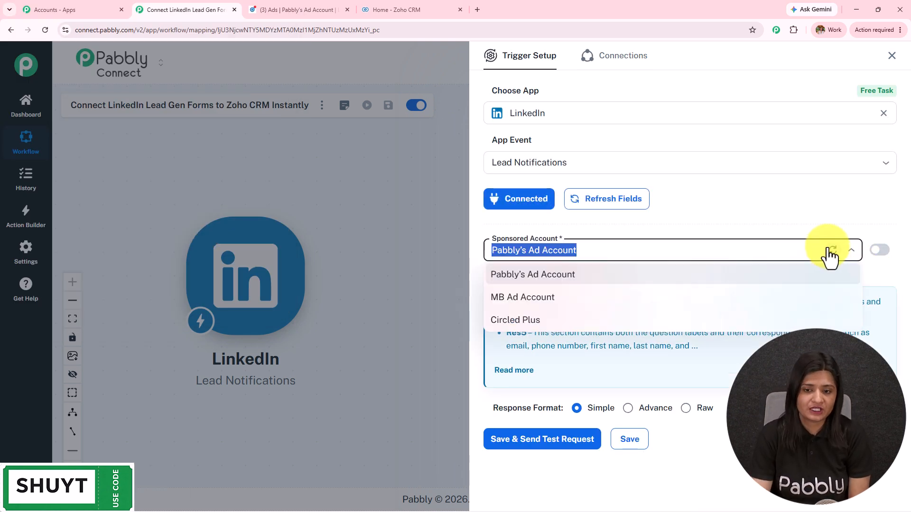
click(536, 276)
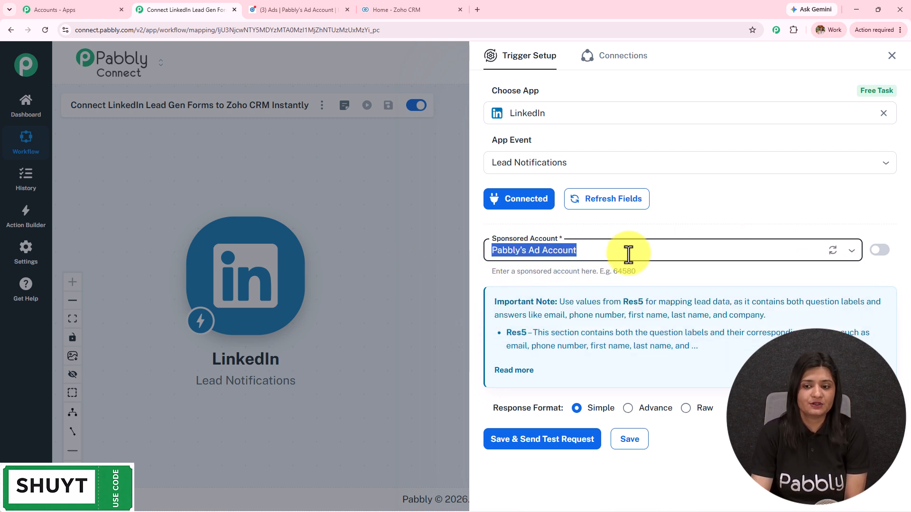
click(652, 241)
click(682, 223)
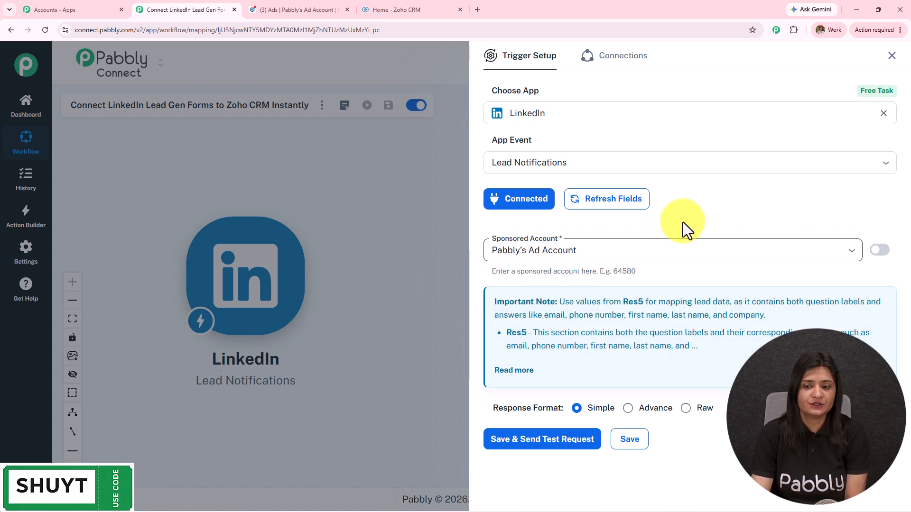
click(305, 10)
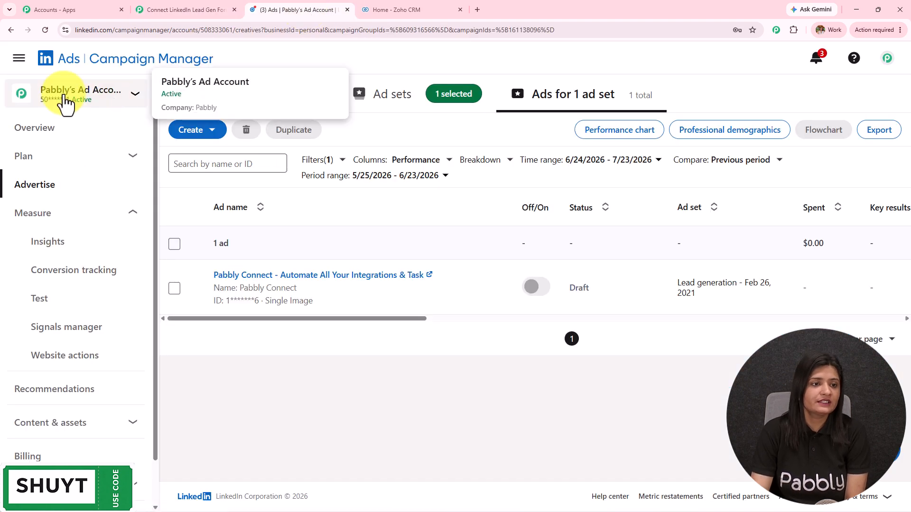
click(186, 3)
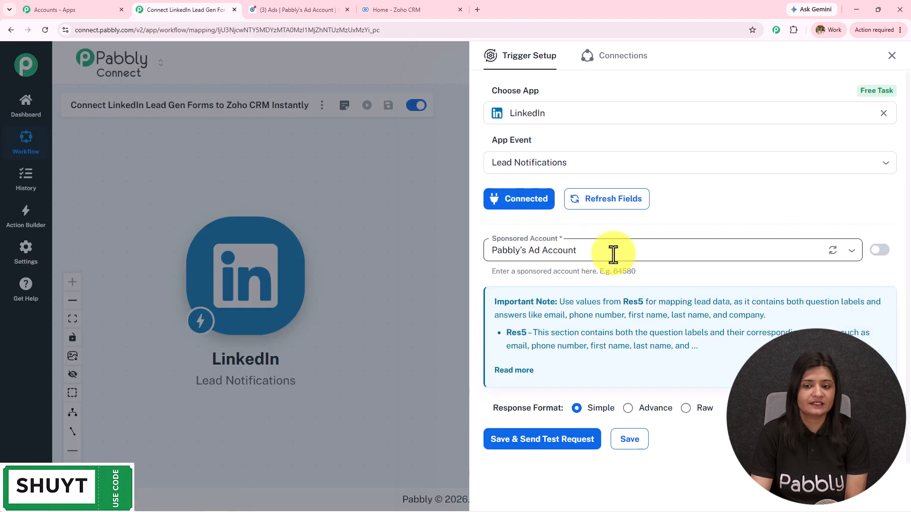
Step: Save the trigger and send a test request to await a LinkedIn lead
scroll(614, 254, down, 1)
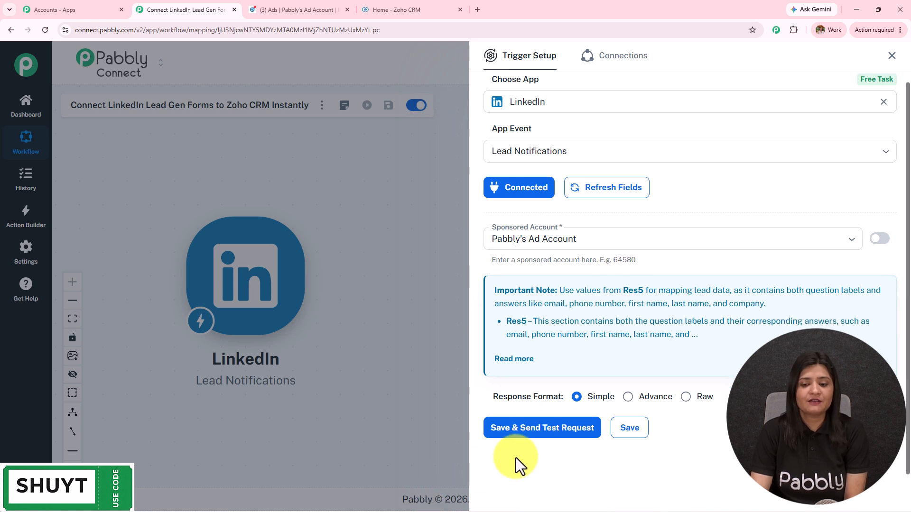
click(540, 430)
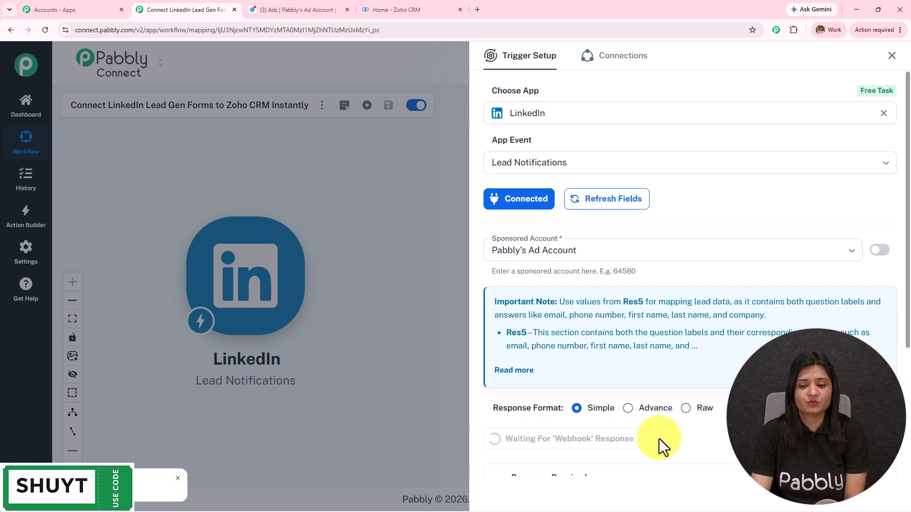
scroll(640, 323, down, 2)
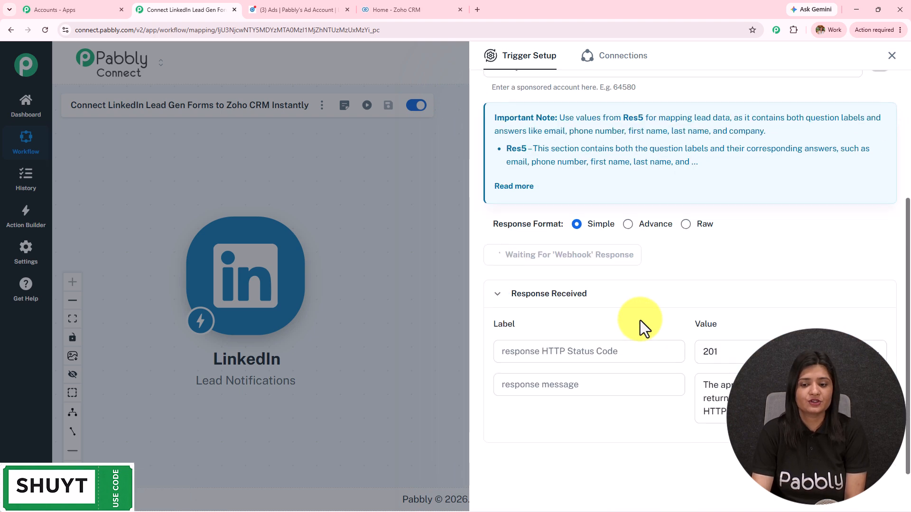
scroll(640, 325, up, 1)
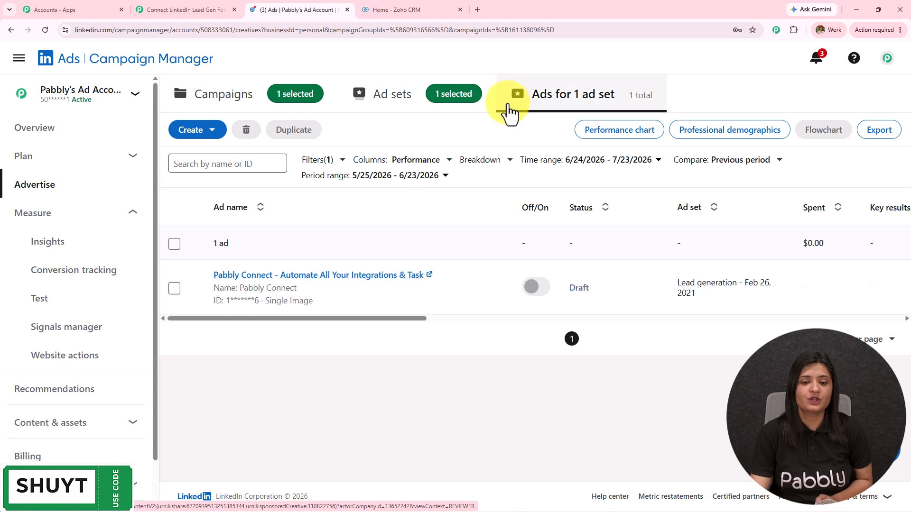
Step: Submit the ad's lead form with a test email, phone number and company Magnet Brains
click(342, 275)
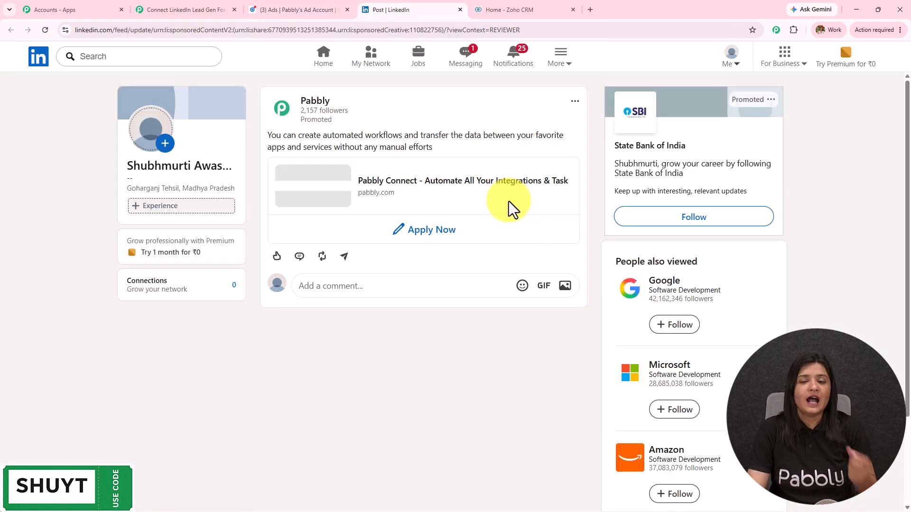
click(428, 242)
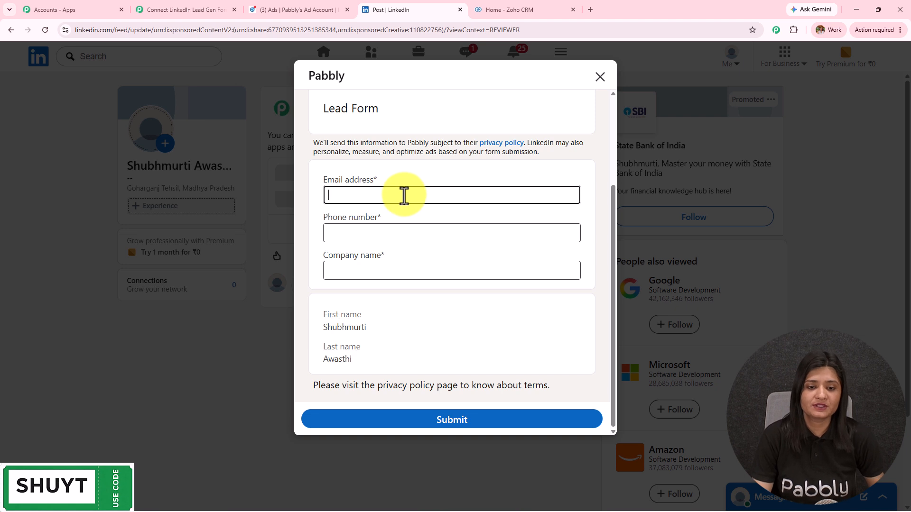
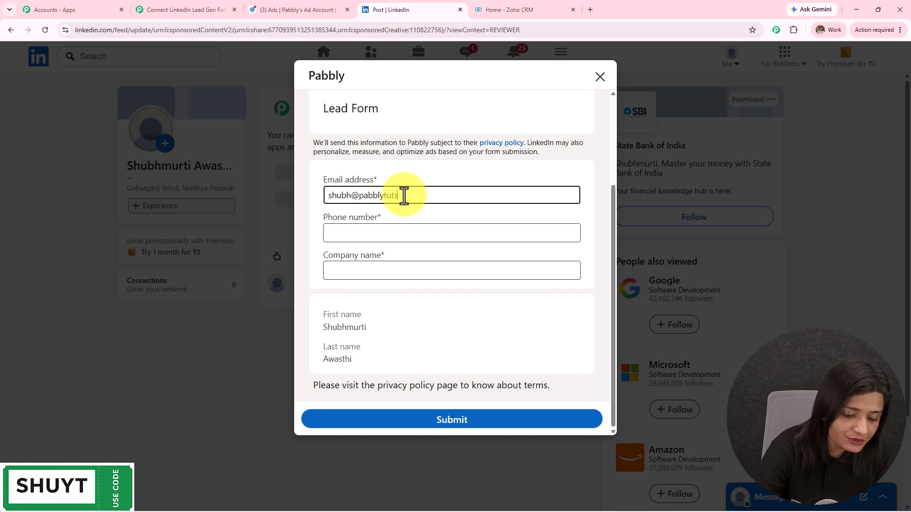
click(394, 234)
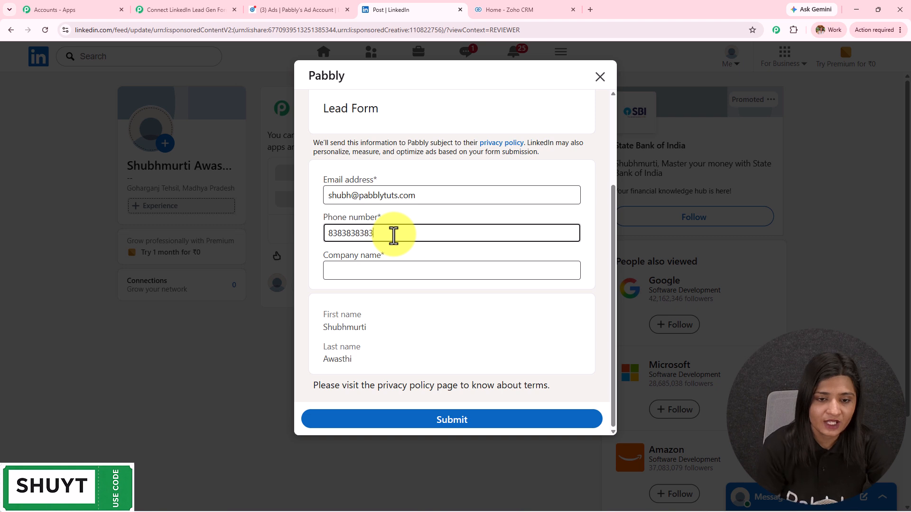
click(399, 266)
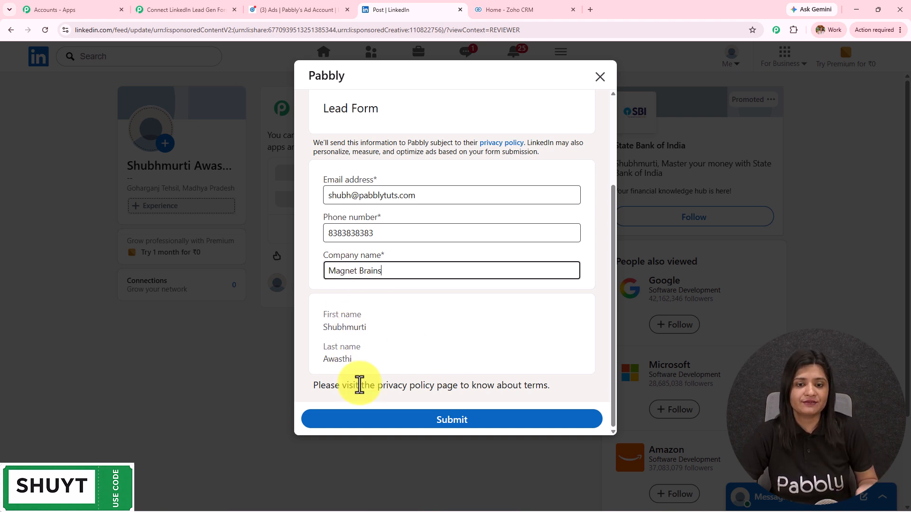
click(477, 420)
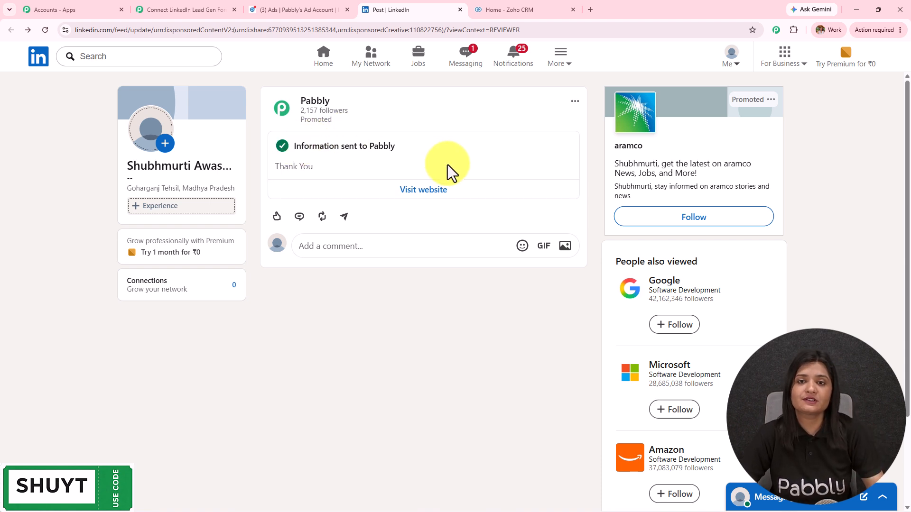
Step: Check the email value captured in the trigger's Response Received
click(211, 4)
scroll(688, 228, down, 3)
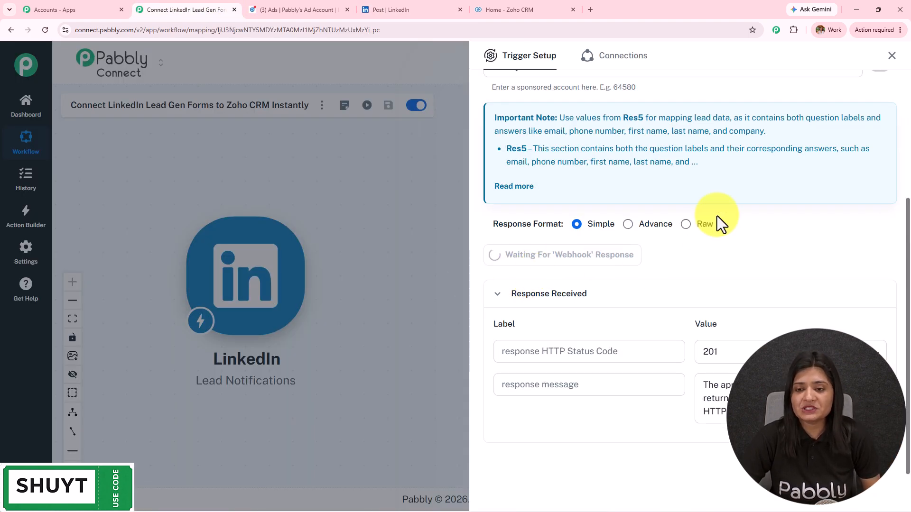
scroll(721, 254, down, 5)
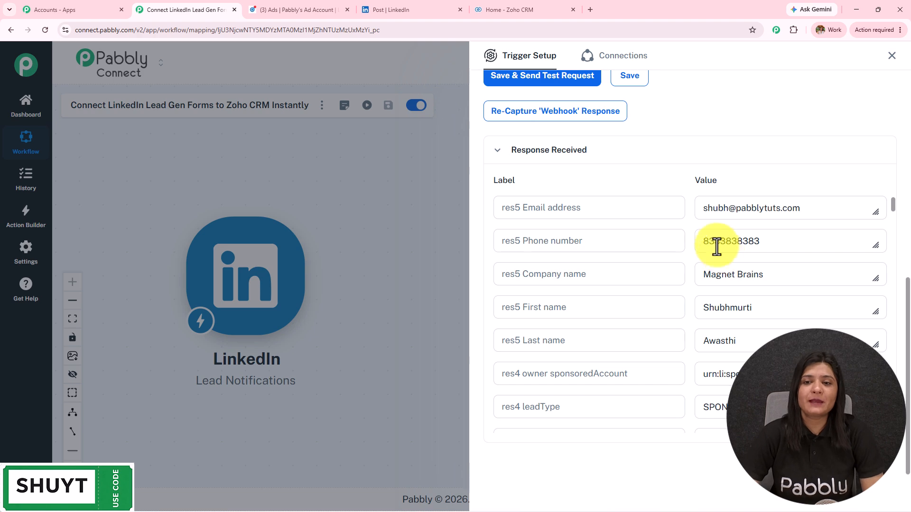
scroll(716, 250, up, 3)
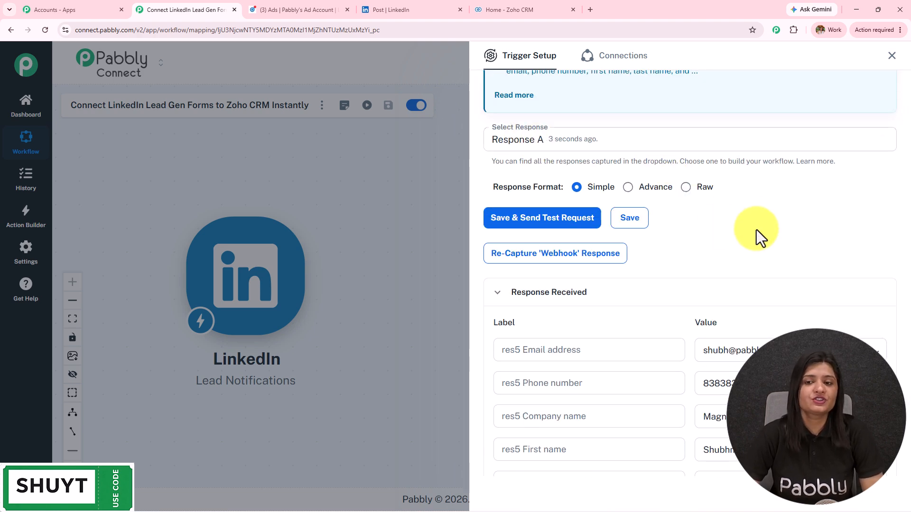
scroll(762, 227, down, 3)
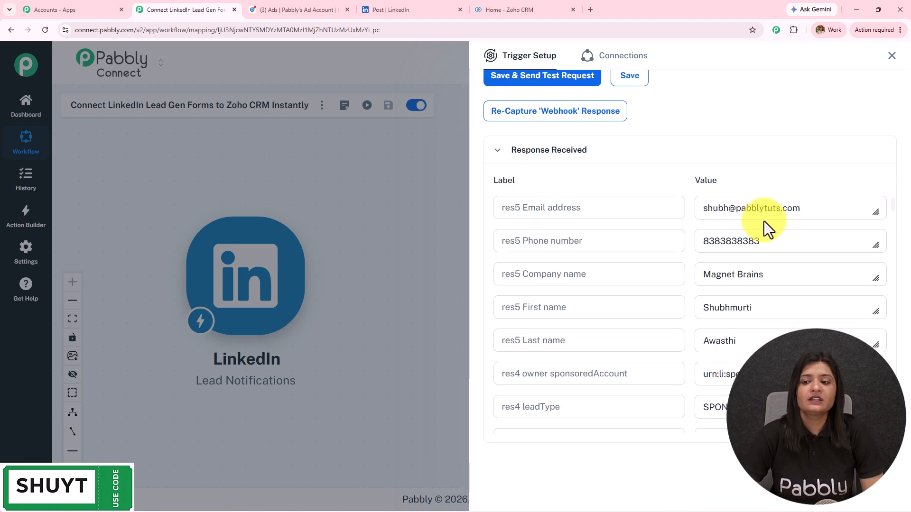
click(767, 216)
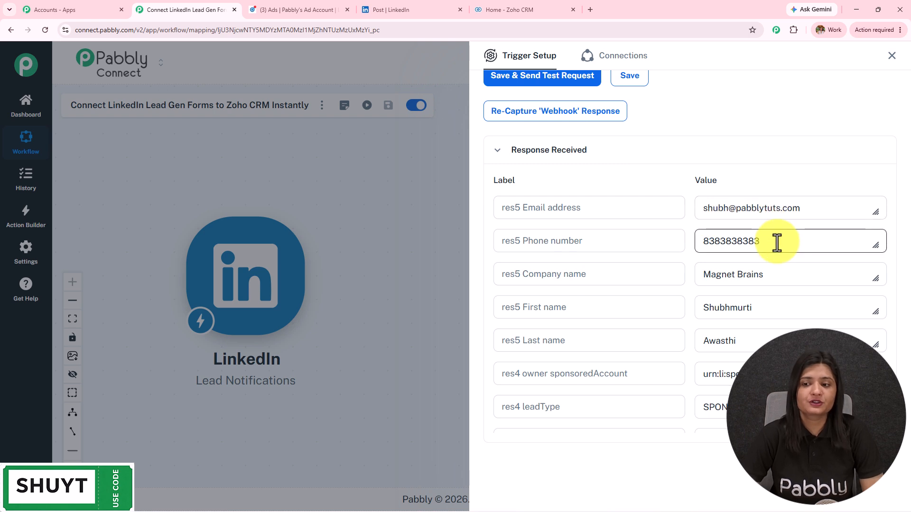
Step: Review the captured phone, company, first and last name values, then return to the LinkedIn post
drag(775, 242, 579, 265)
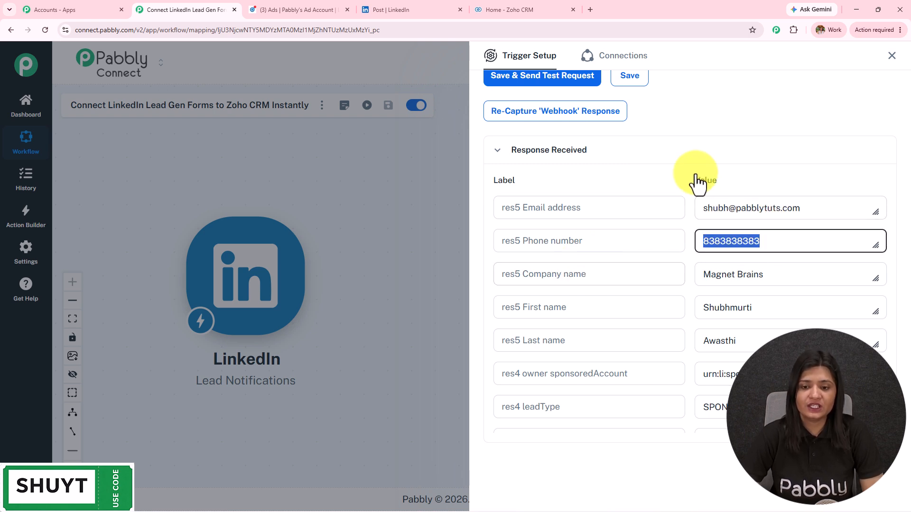
drag(765, 274, 727, 275)
drag(644, 279, 643, 277)
scroll(642, 276, down, 3)
scroll(642, 277, up, 2)
drag(755, 270, 575, 292)
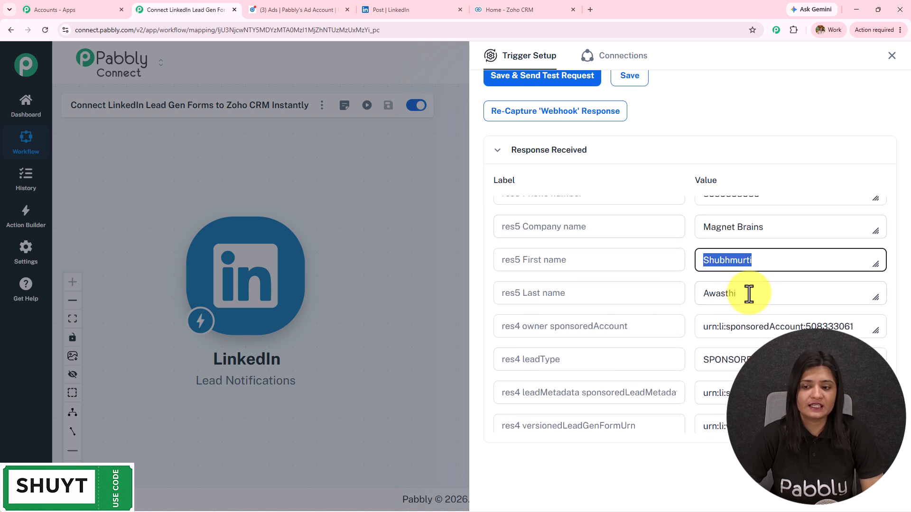
drag(753, 299, 543, 301)
drag(774, 261, 525, 317)
click(413, 4)
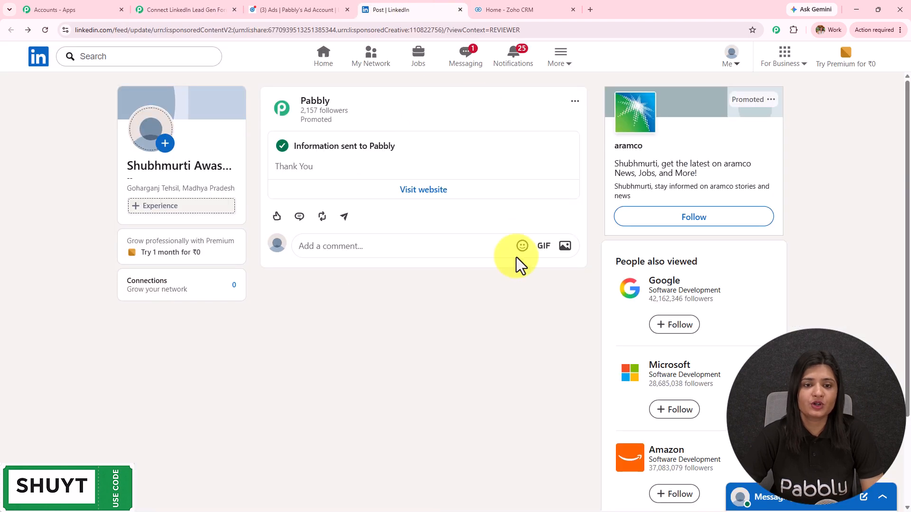
Step: Close the trigger setup and add a new action step after the LinkedIn trigger
click(95, 9)
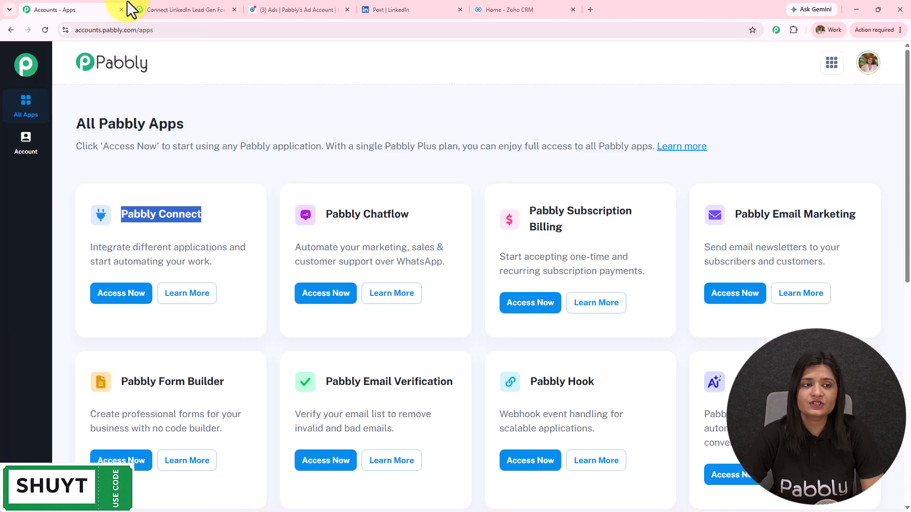
click(169, 10)
click(891, 56)
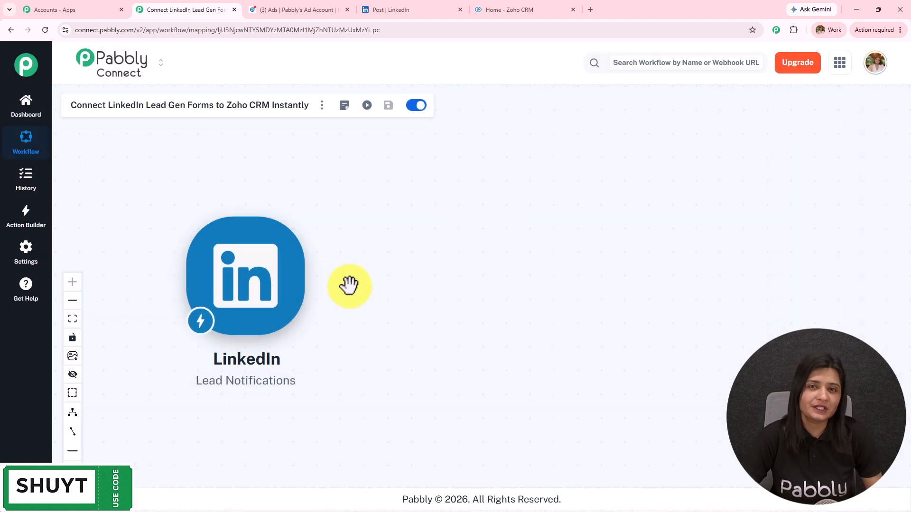
drag(349, 284, 423, 270)
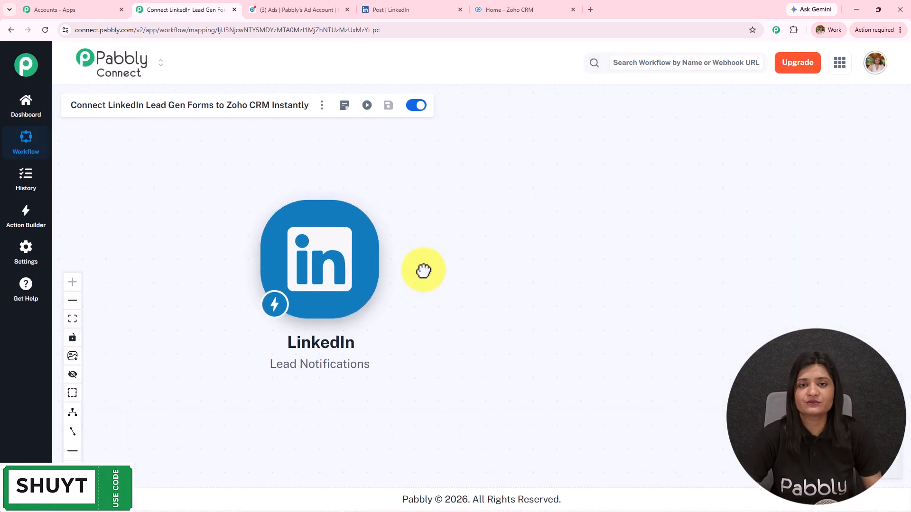
click(393, 259)
Step: Choose Zoho CRM with the Insert/Update Record with Subform Data event
click(578, 117)
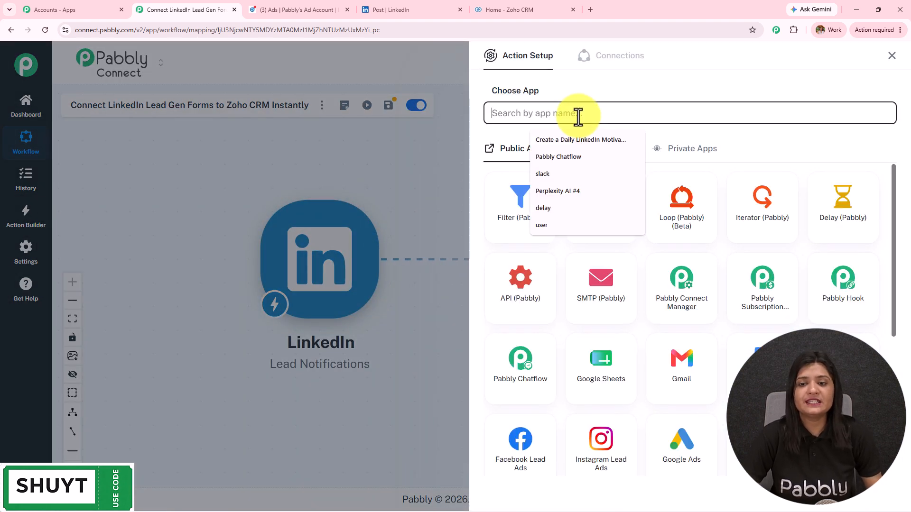
text(Zoho crm)
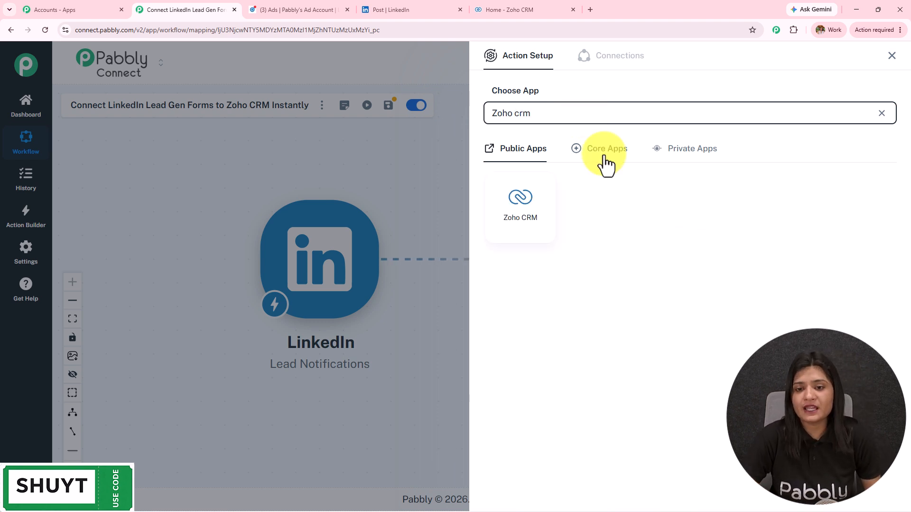
click(531, 209)
click(536, 167)
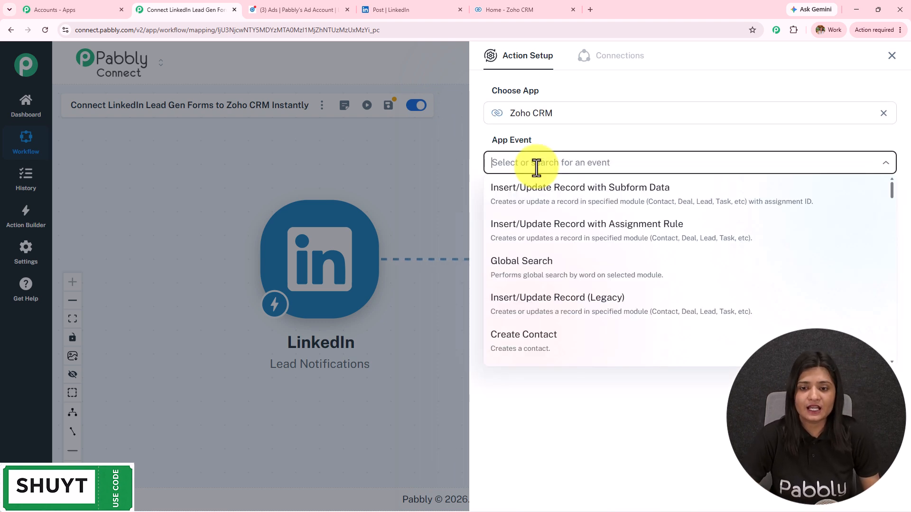
click(548, 209)
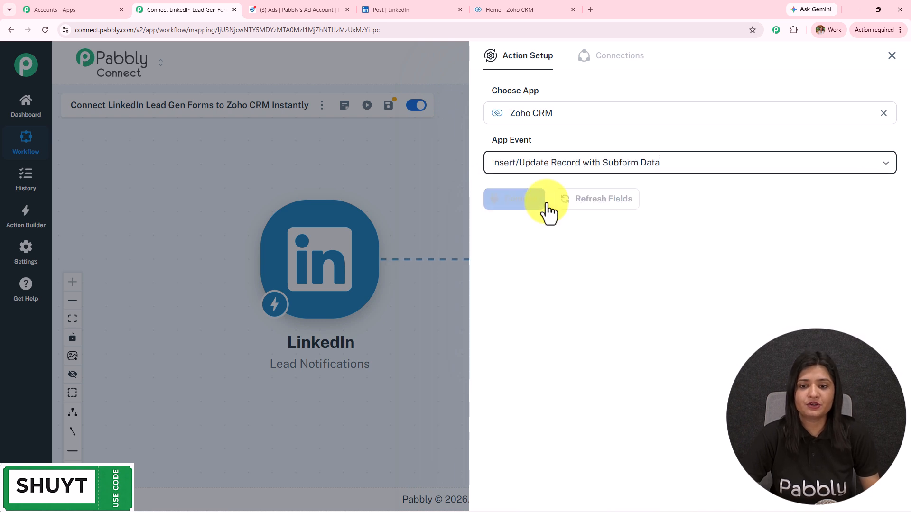
Step: Start a new Zoho CRM connection and copy the zoho.in domain from Zoho's address
click(524, 209)
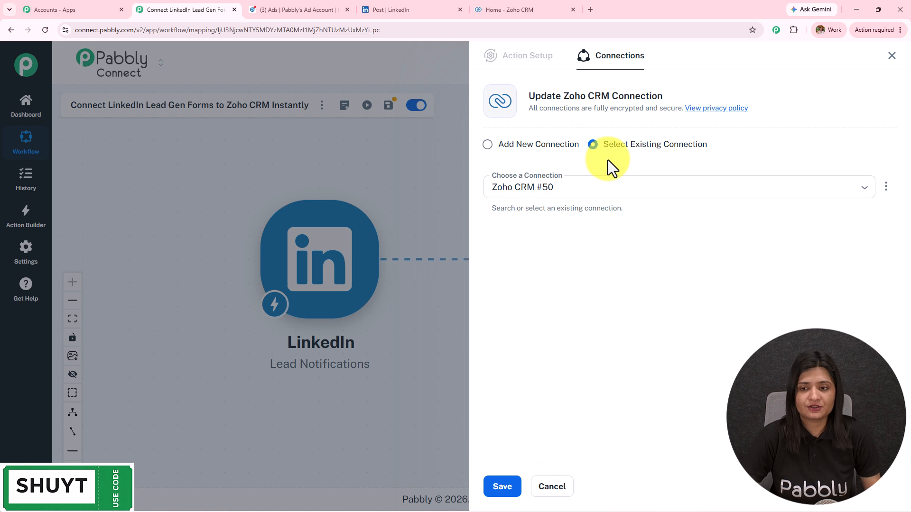
click(508, 147)
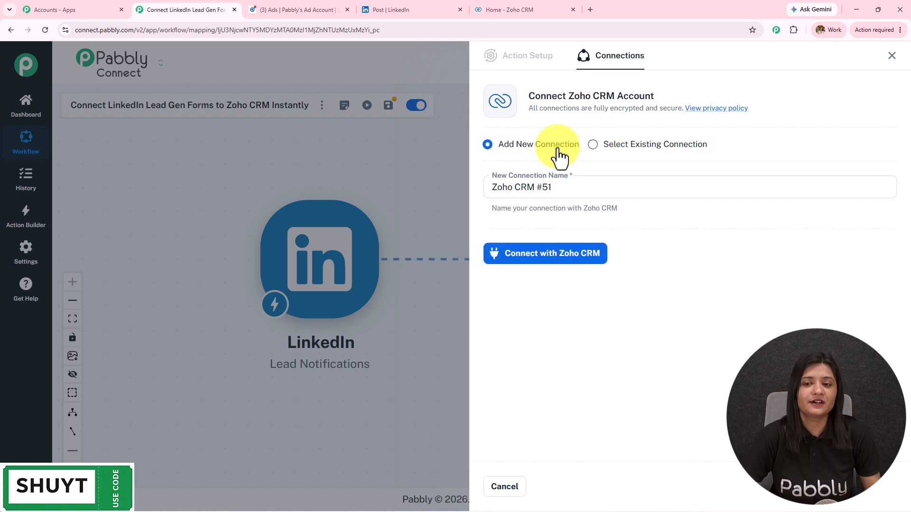
click(522, 260)
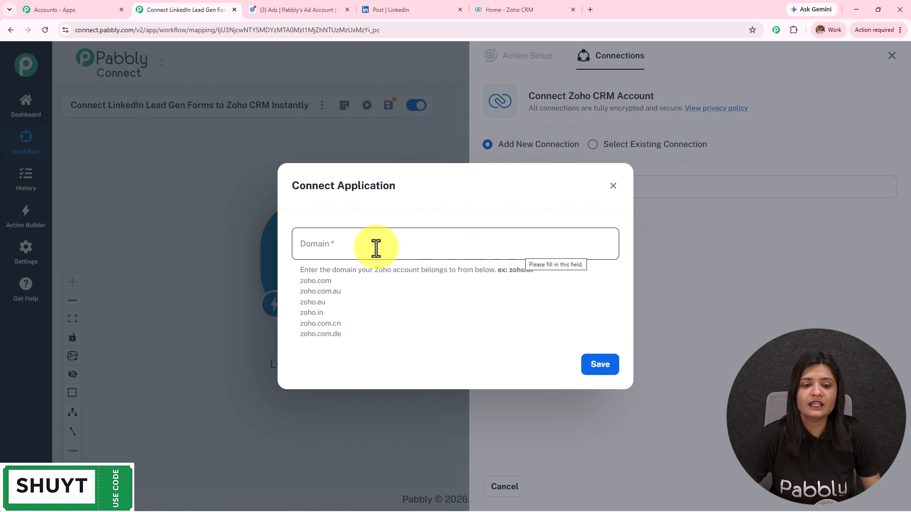
click(540, 8)
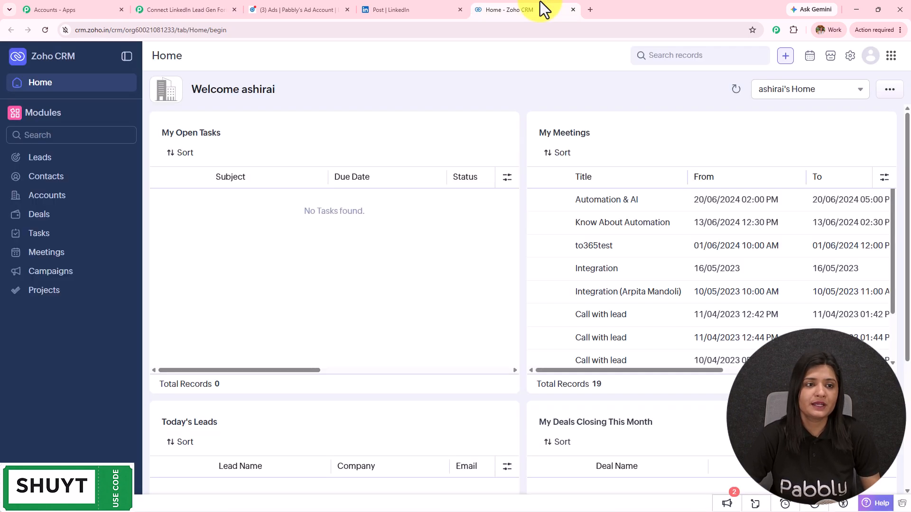
double_click(106, 29)
key(ctrl+c)
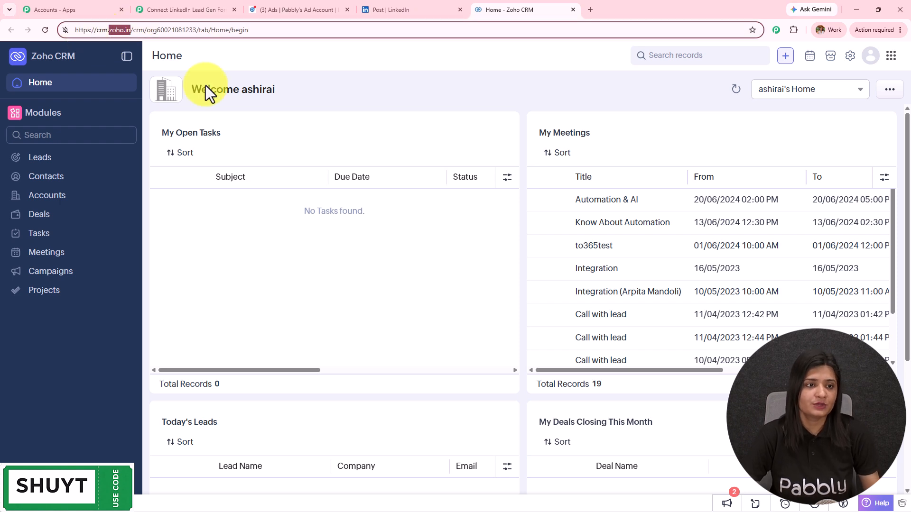
click(171, 9)
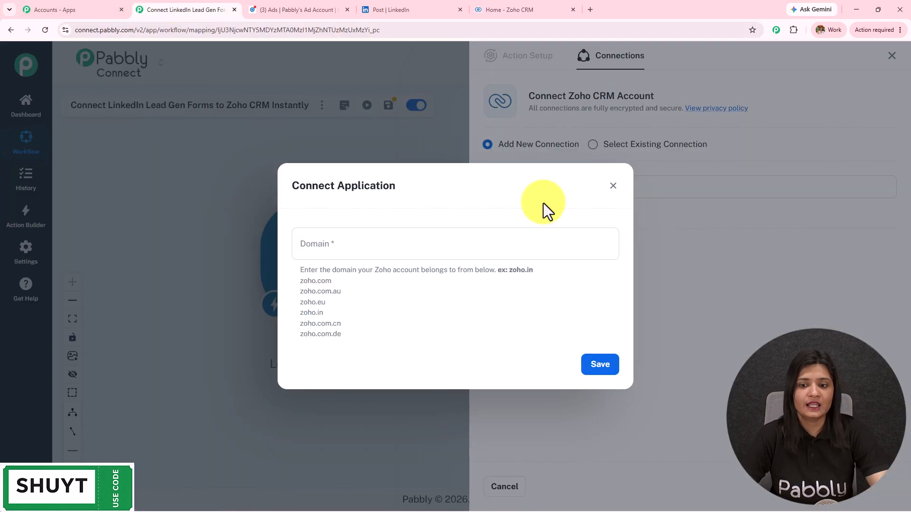
Step: Enter zoho.in as the domain, save, and accept Zoho's access consent for Pabbly Connect
click(457, 248)
key(ctrl+v)
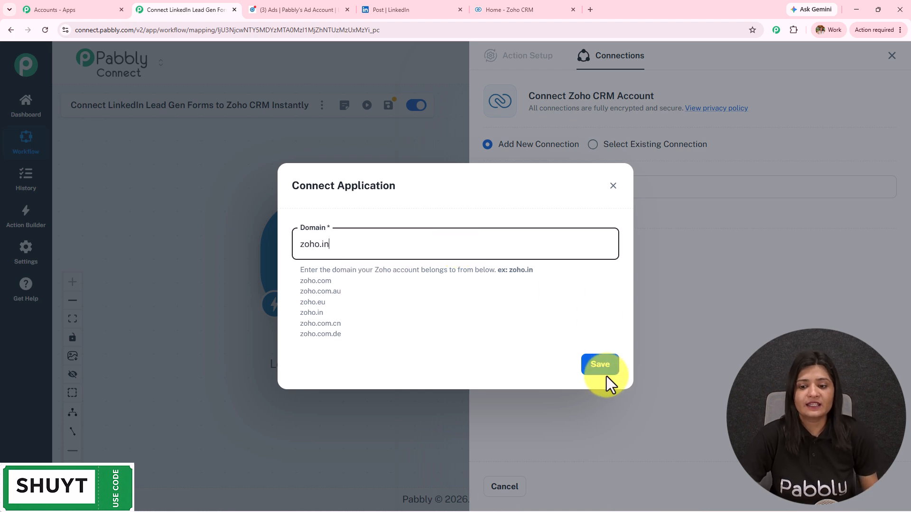
click(601, 369)
scroll(214, 237, down, 5)
click(38, 211)
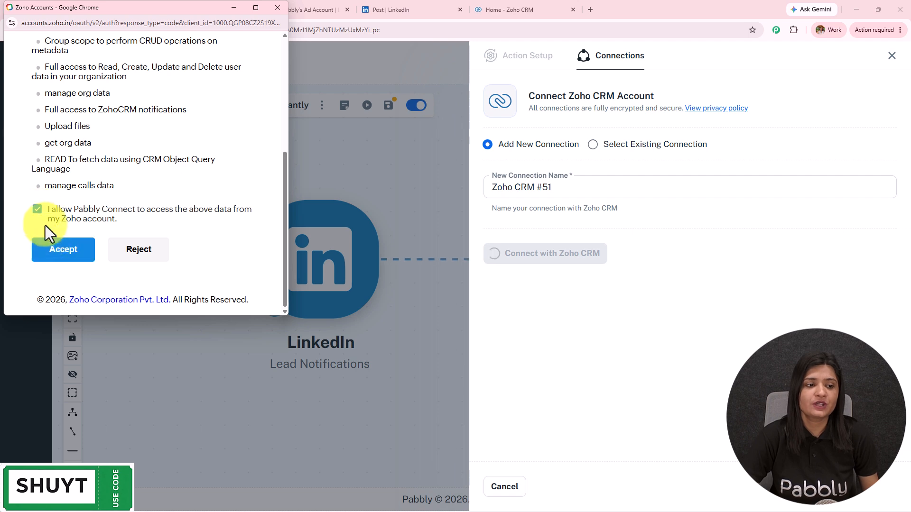
click(56, 252)
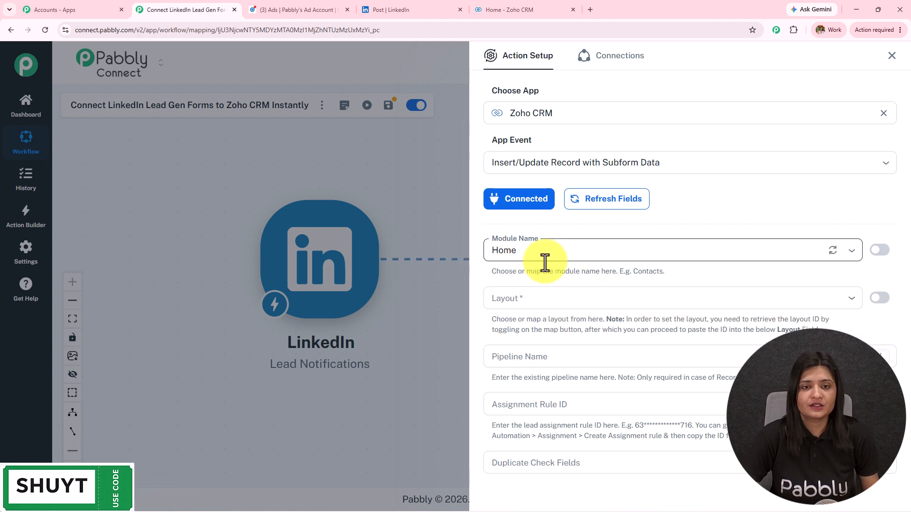
Step: Set the Zoho CRM action's module to Leads with the Standard layout
click(502, 2)
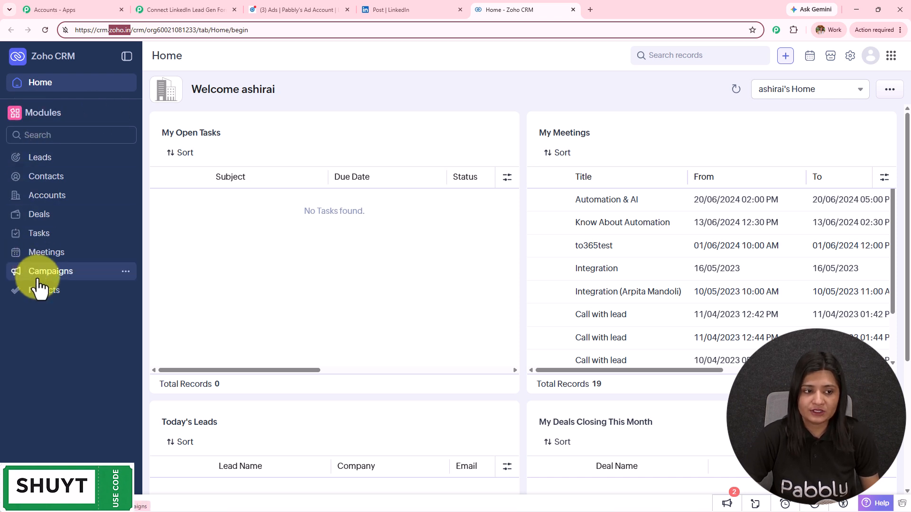
click(190, 10)
click(705, 256)
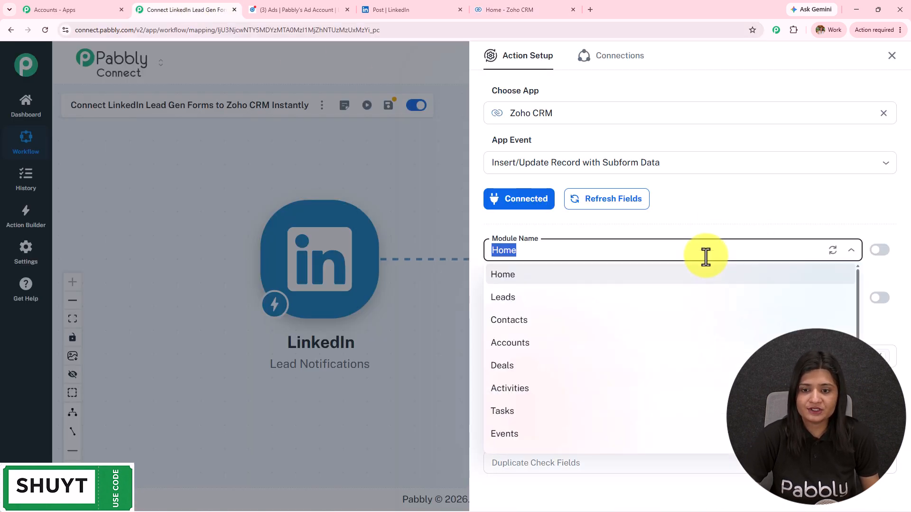
click(526, 303)
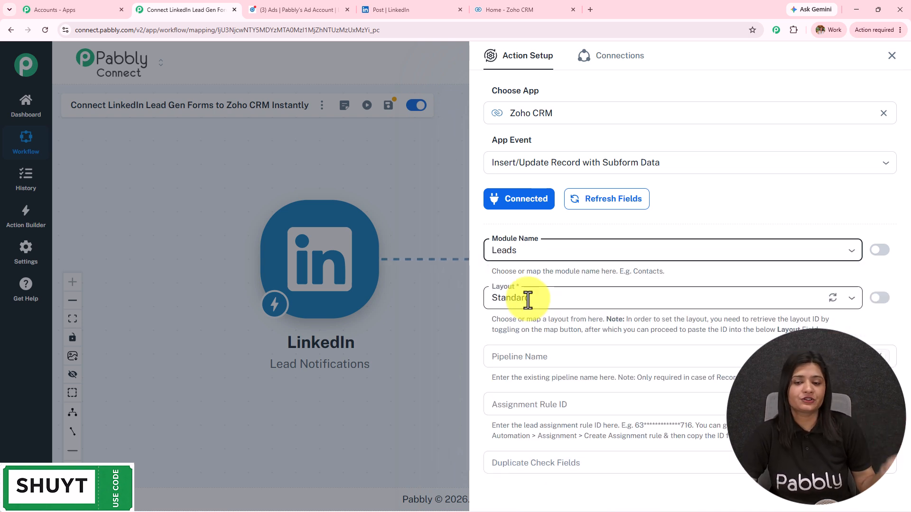
scroll(811, 223, down, 2)
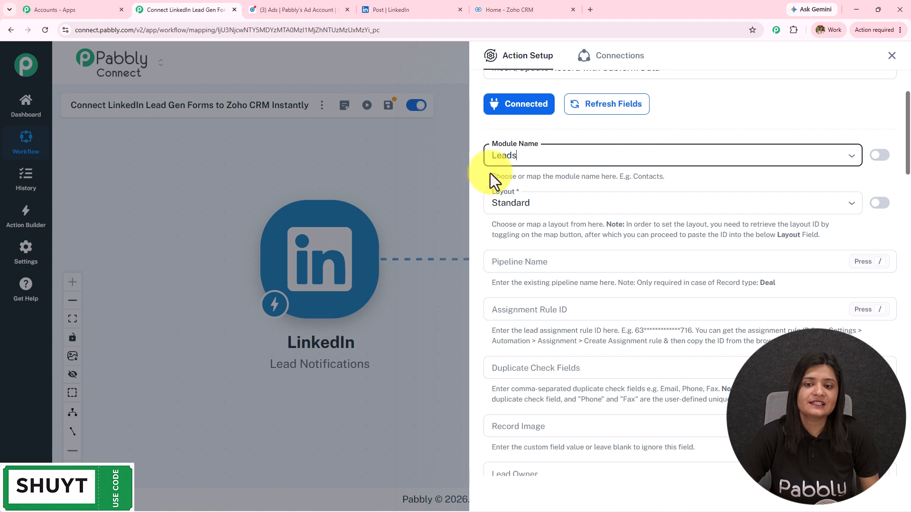
scroll(638, 213, down, 9)
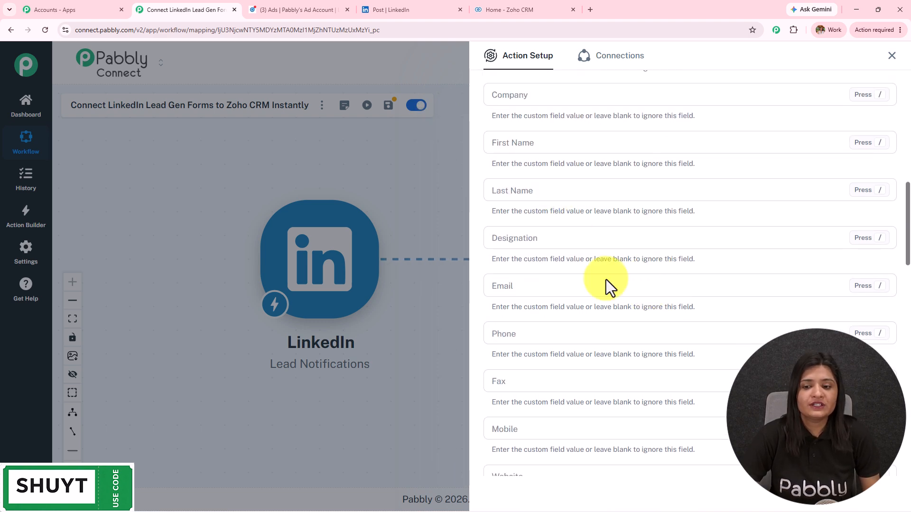
scroll(648, 409, up, 10)
click(555, 250)
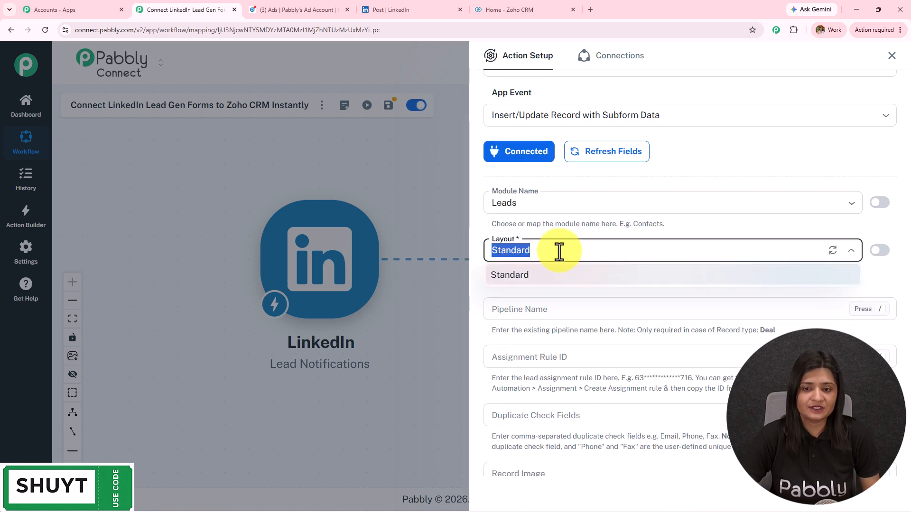
click(550, 283)
Step: Scroll through the empty lead fields: Lead Owner, Company, First Name, Last Name and others
scroll(608, 219, down, 3)
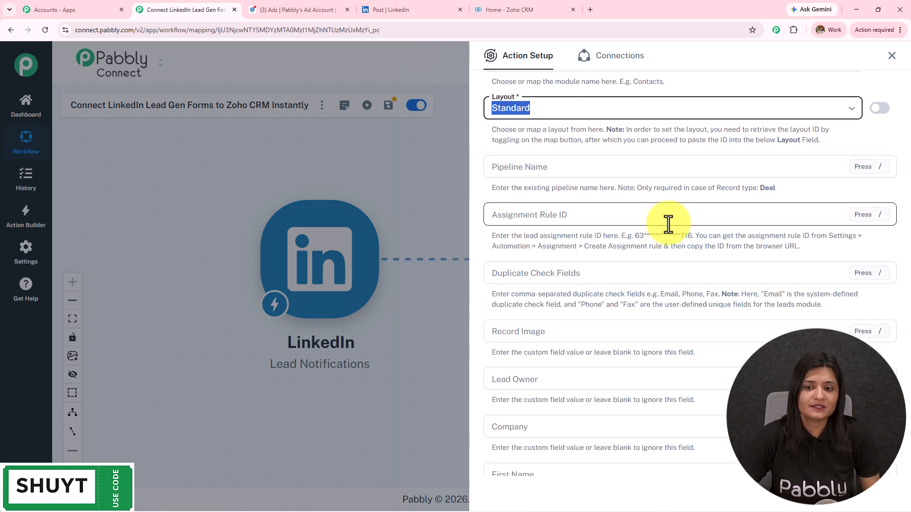
scroll(668, 224, down, 1)
scroll(668, 223, down, 1)
scroll(533, 168, down, 2)
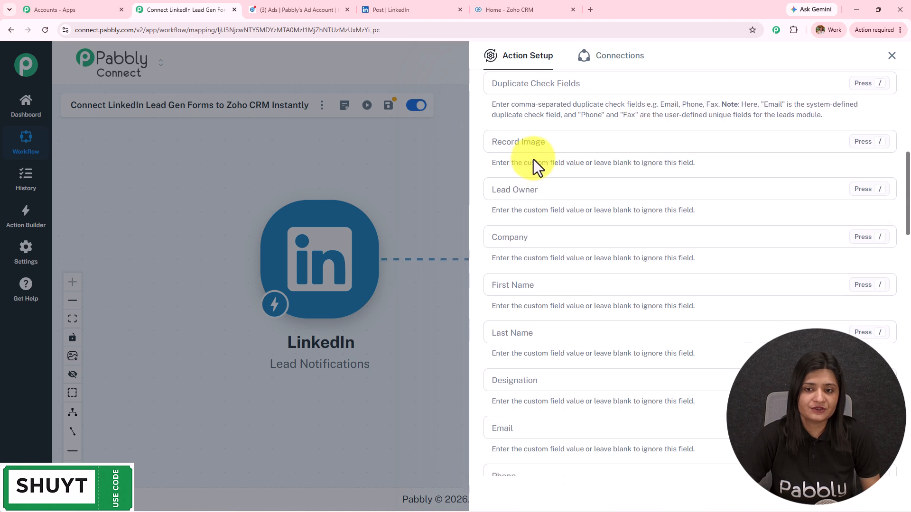
scroll(630, 229, down, 2)
scroll(632, 230, up, 4)
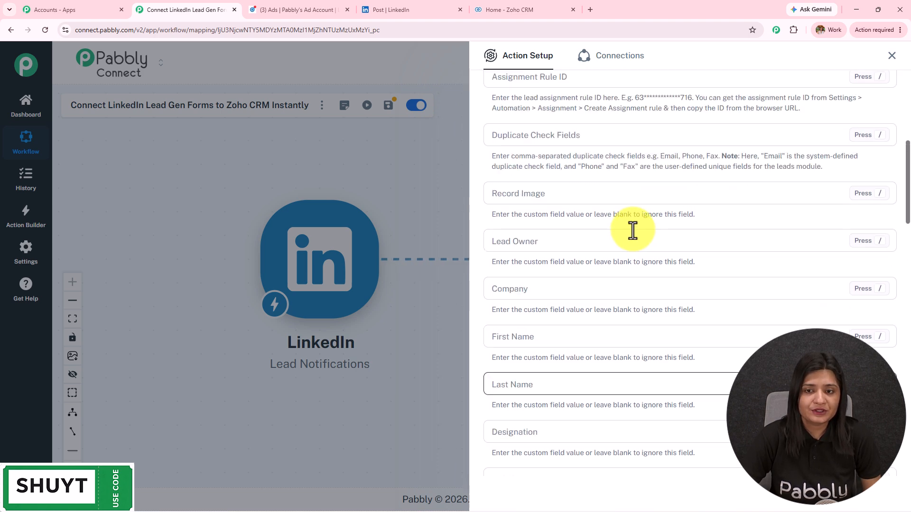
scroll(633, 230, up, 2)
scroll(633, 229, down, 4)
scroll(633, 229, up, 3)
scroll(633, 229, down, 3)
scroll(633, 230, down, 2)
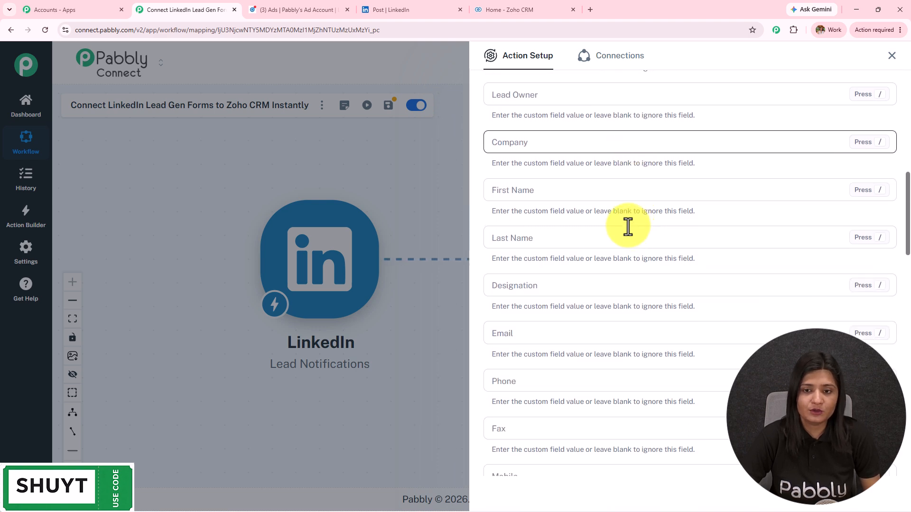
Step: Map the LinkedIn lead's company, first name and last name into Company, First Name and Last Name
click(546, 142)
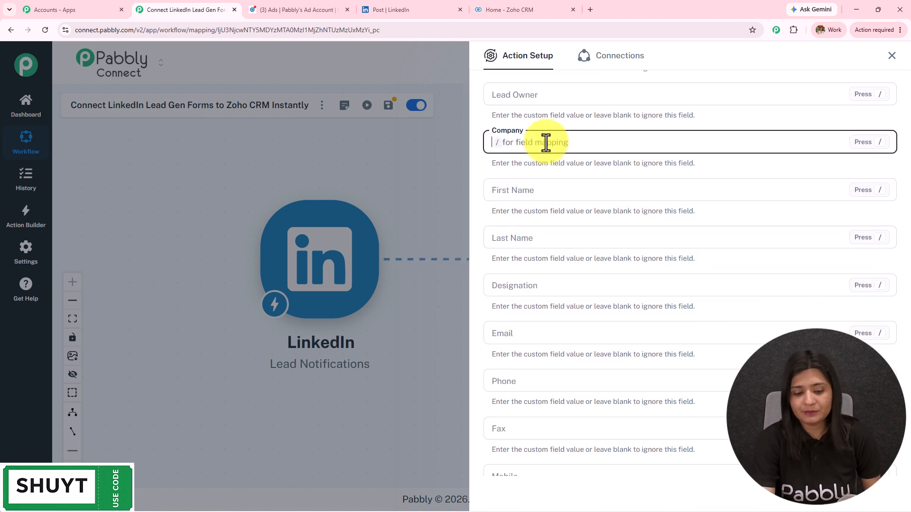
text(/)
click(588, 212)
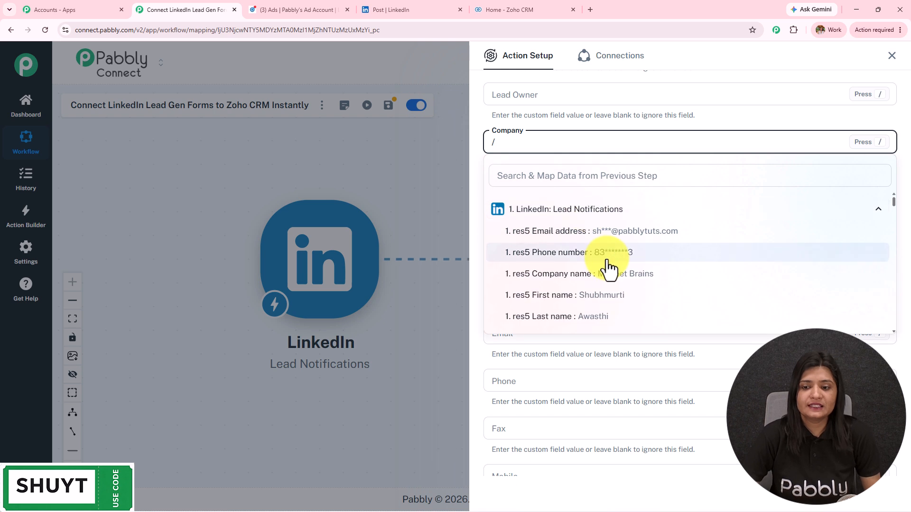
click(609, 277)
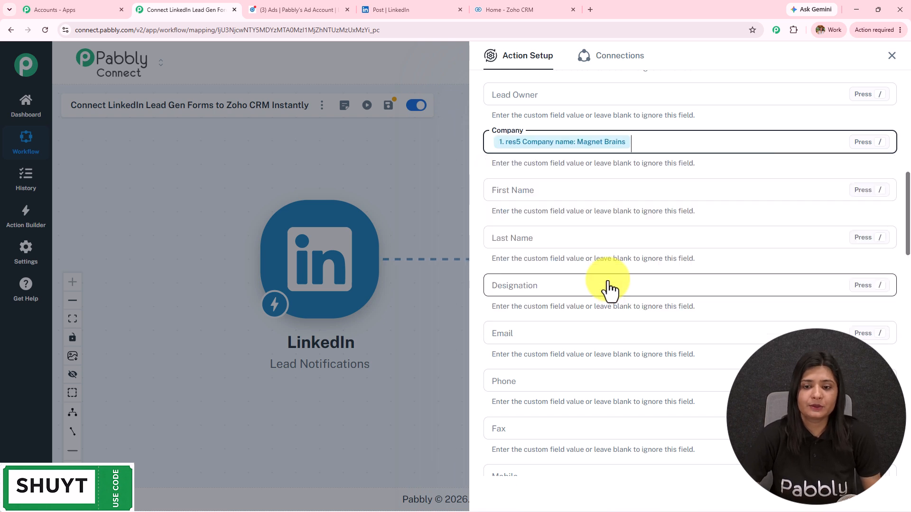
click(563, 192)
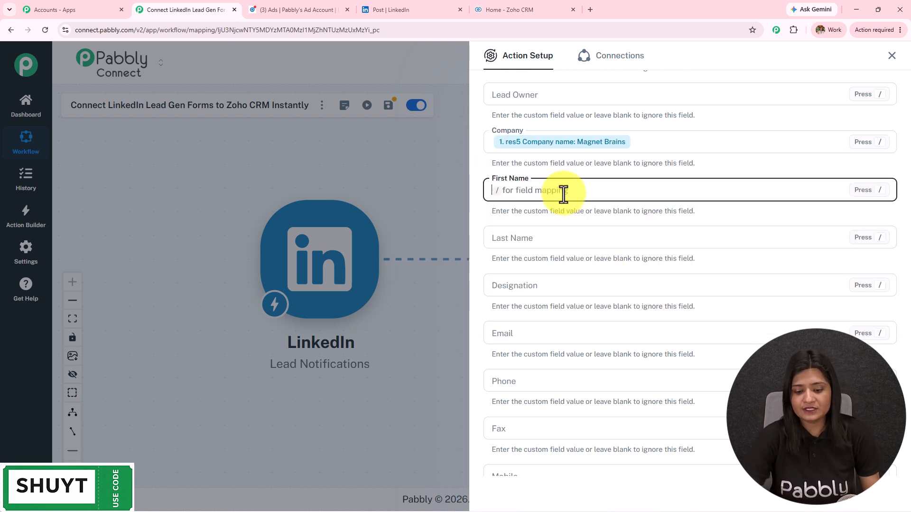
text(/)
click(586, 264)
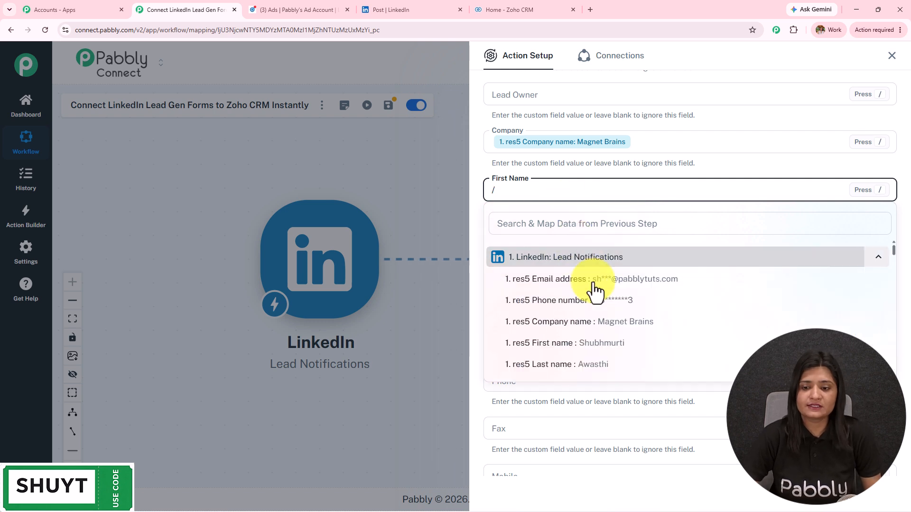
click(599, 352)
click(524, 238)
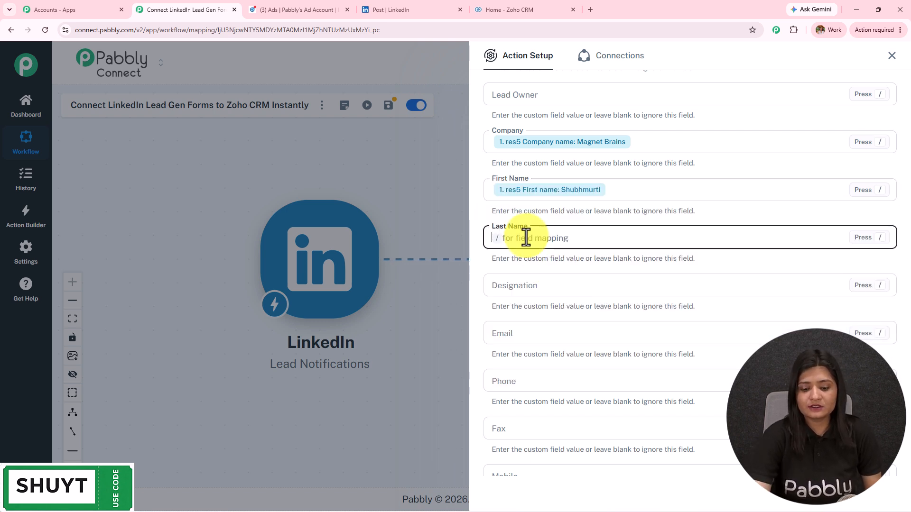
text(/)
click(540, 309)
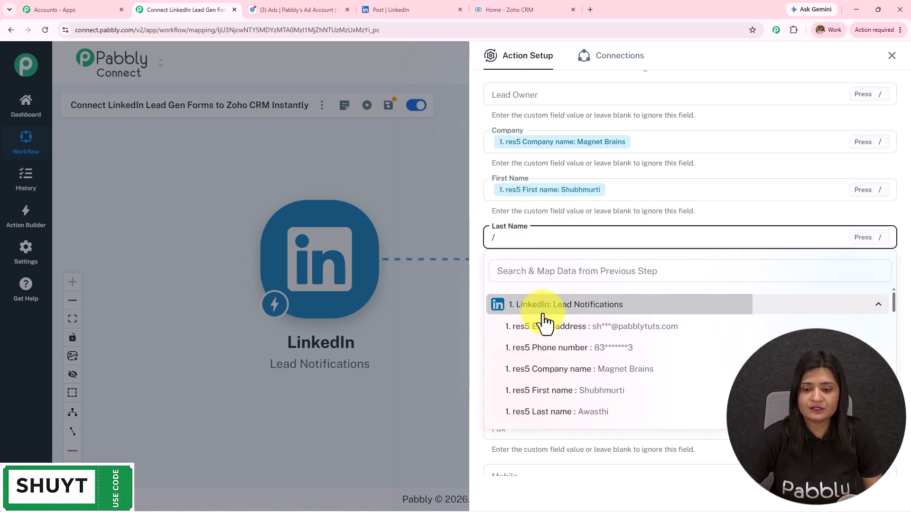
click(588, 423)
Step: Map the LinkedIn email into Email, and the LinkedIn phone number into both Phone and Mobile
click(584, 334)
text(/)
click(580, 266)
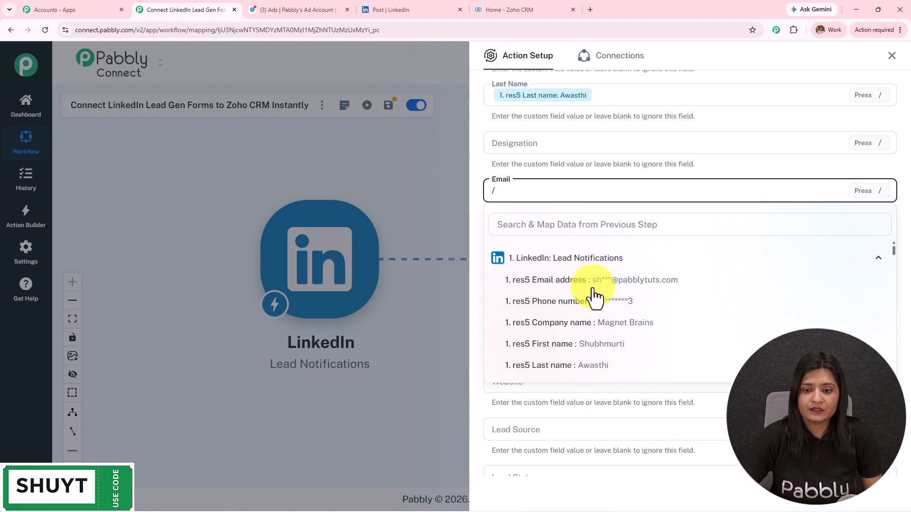
click(593, 285)
click(540, 237)
text(/)
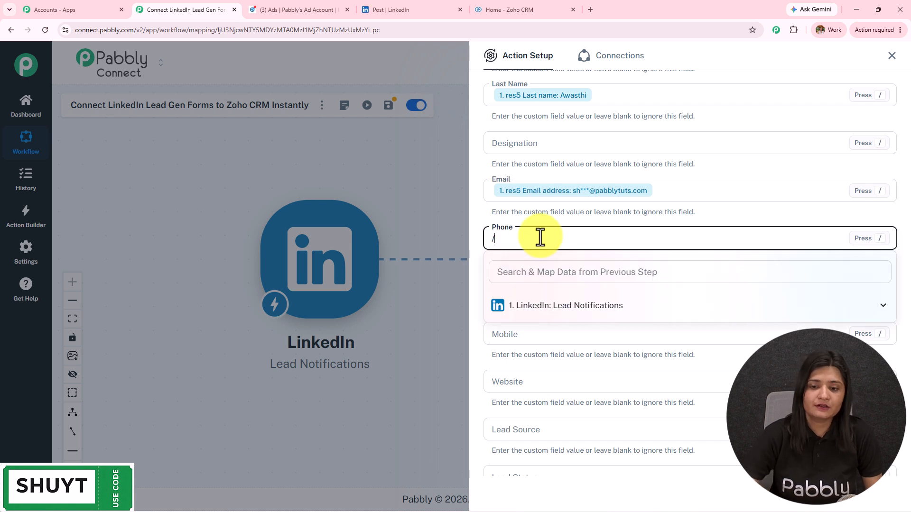
click(583, 307)
click(562, 350)
click(534, 338)
text(/)
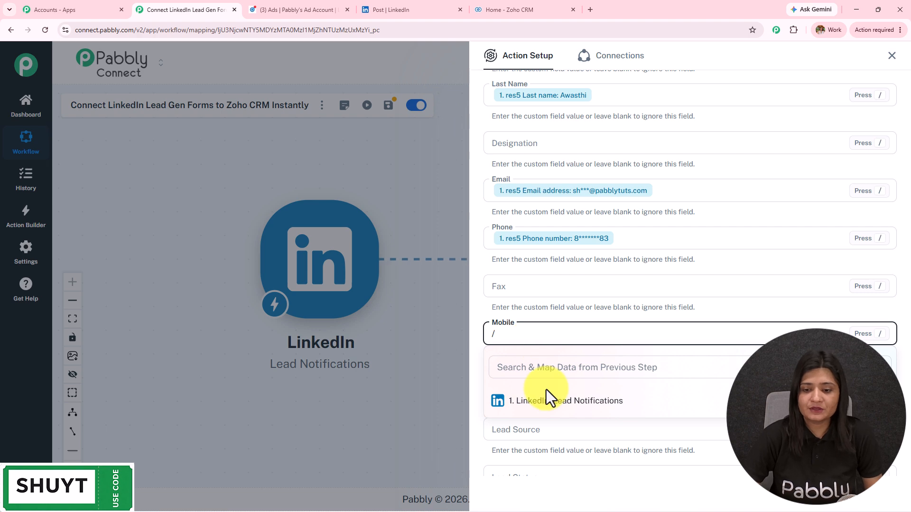
click(547, 401)
click(569, 444)
scroll(611, 329, down, 13)
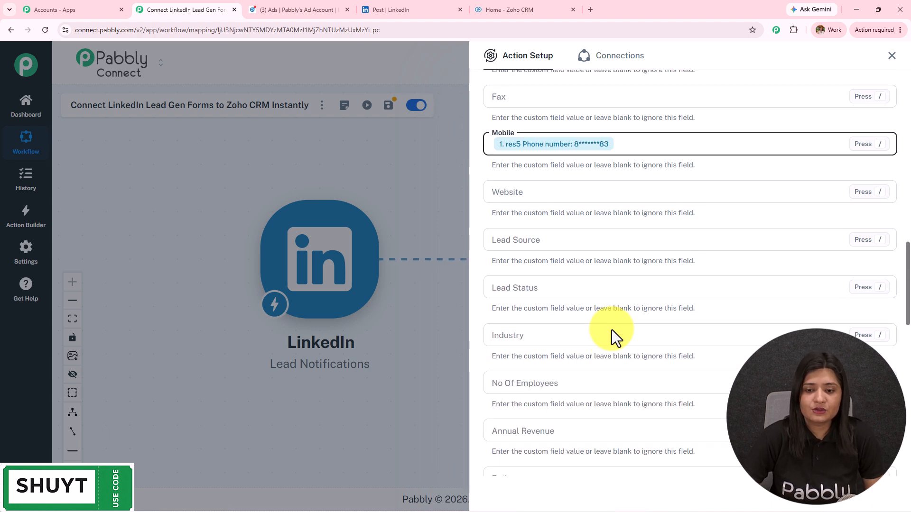
scroll(612, 331, down, 5)
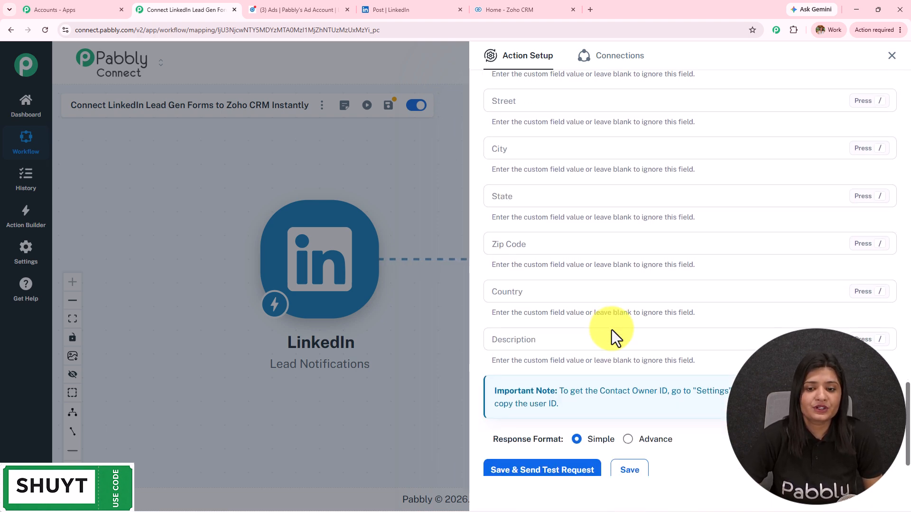
scroll(611, 329, up, 10)
scroll(611, 329, up, 6)
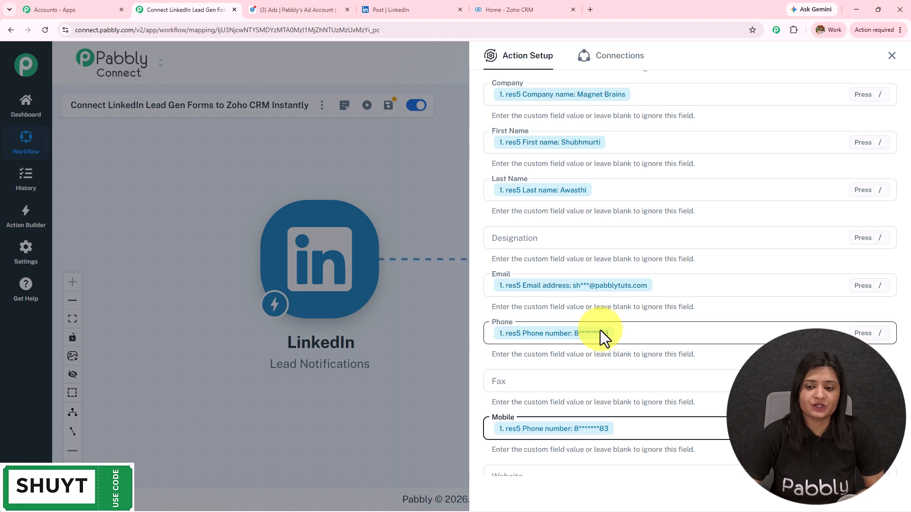
scroll(600, 330, down, 15)
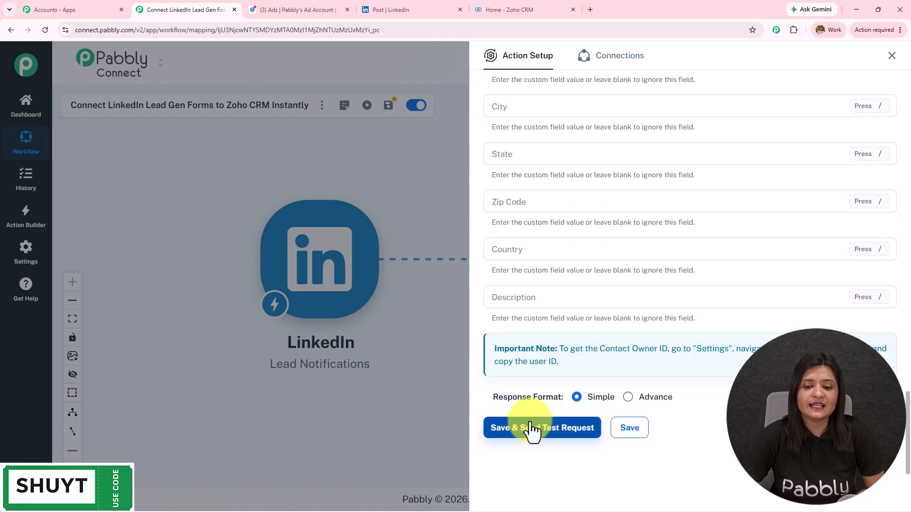
Step: Save the Zoho action with a test lead, confirm the SUCCESS insert response, then go to Zoho CRM
click(528, 430)
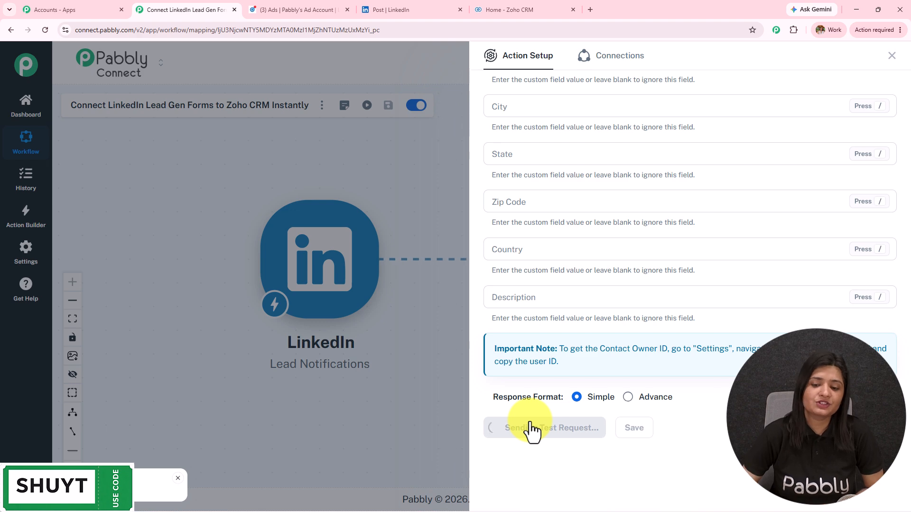
scroll(740, 285, down, 7)
double_click(753, 215)
drag(570, 208, 420, 211)
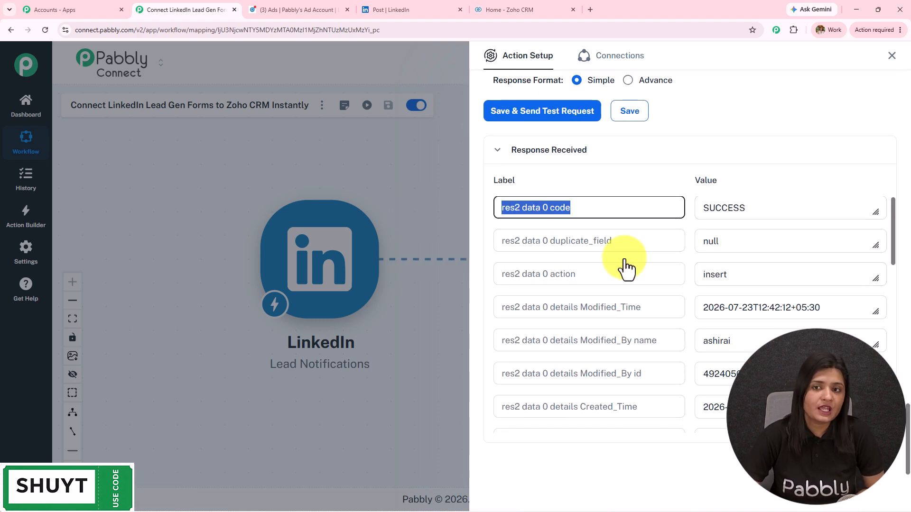
click(555, 9)
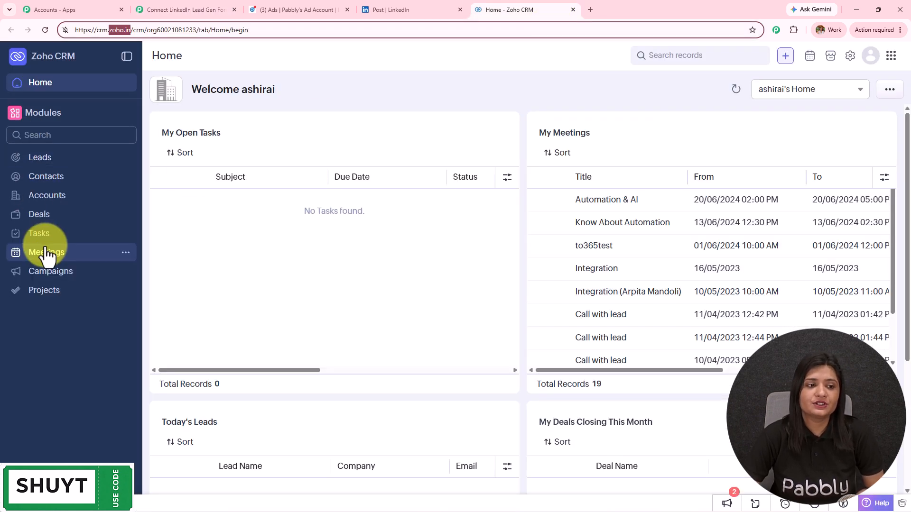
Step: Review the new Magnet Brains lead's details and email in Zoho CRM Leads, then return to Pabbly Connect
click(42, 161)
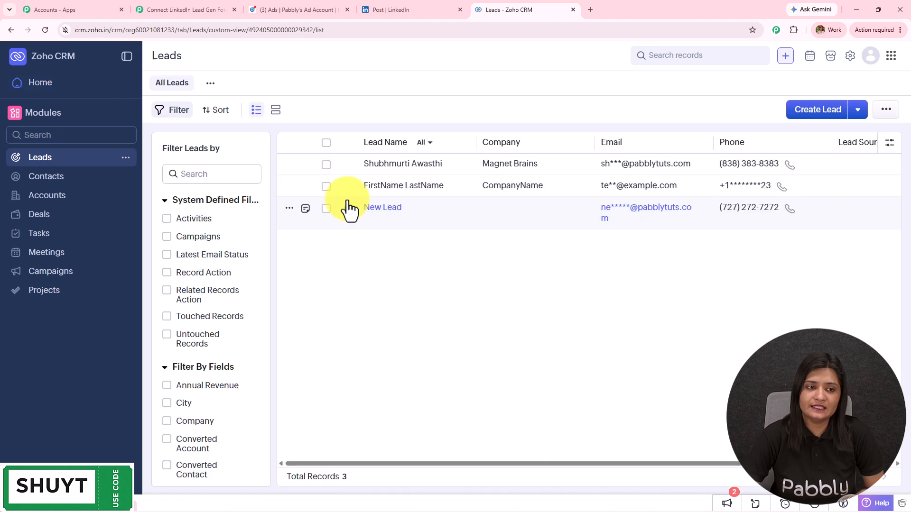
click(387, 172)
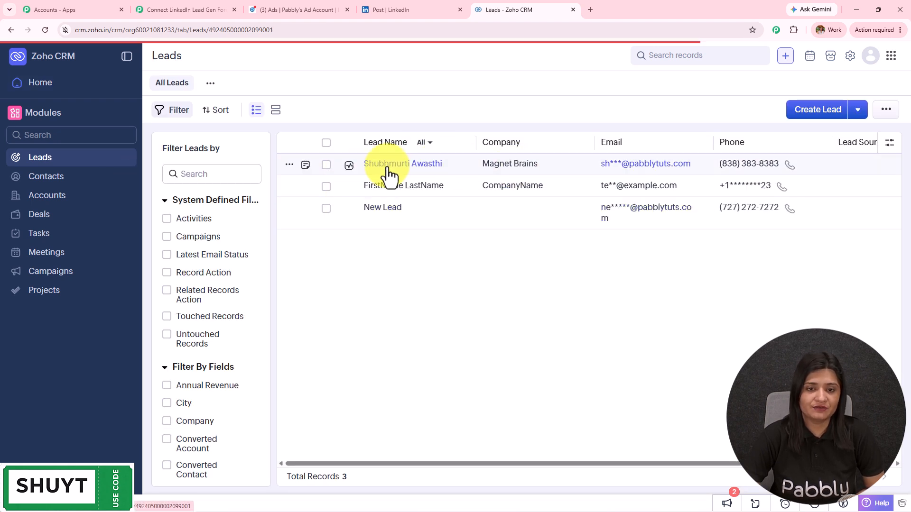
scroll(618, 399, down, 4)
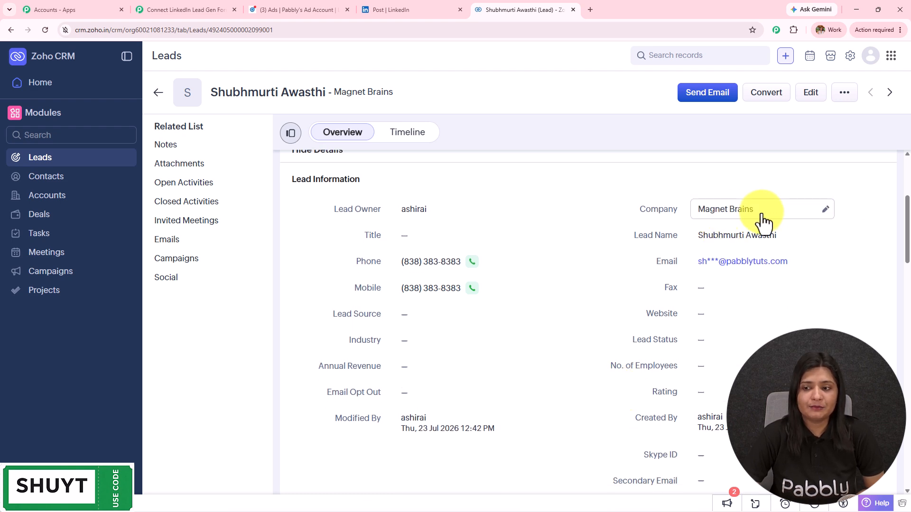
scroll(482, 308, down, 3)
scroll(482, 308, up, 4)
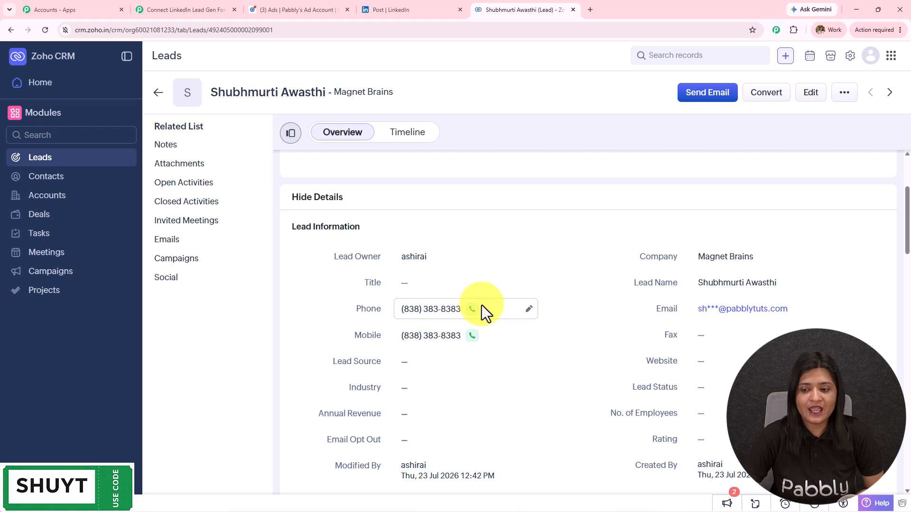
click(826, 309)
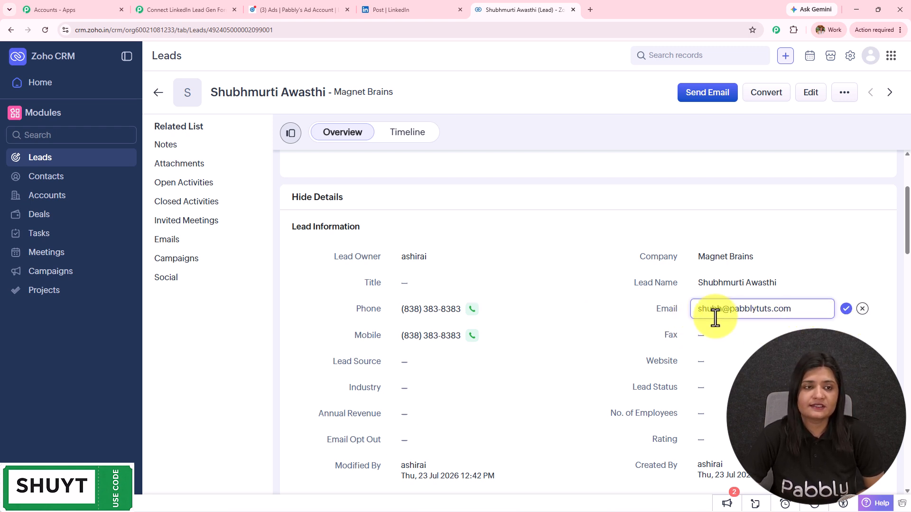
click(185, 9)
click(892, 55)
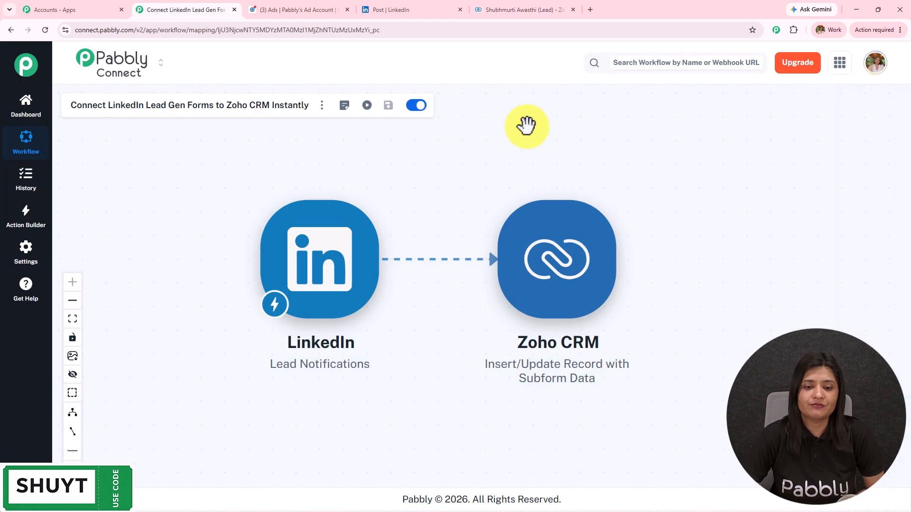
drag(431, 209, 464, 212)
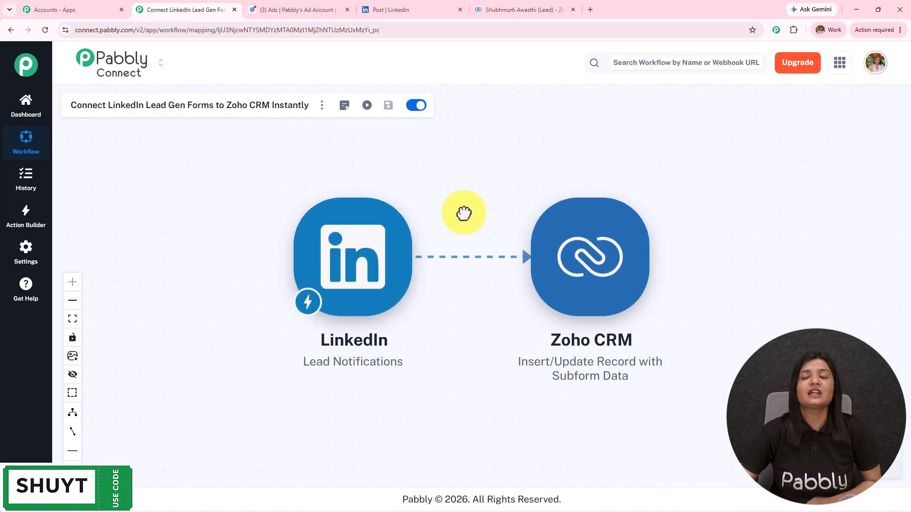